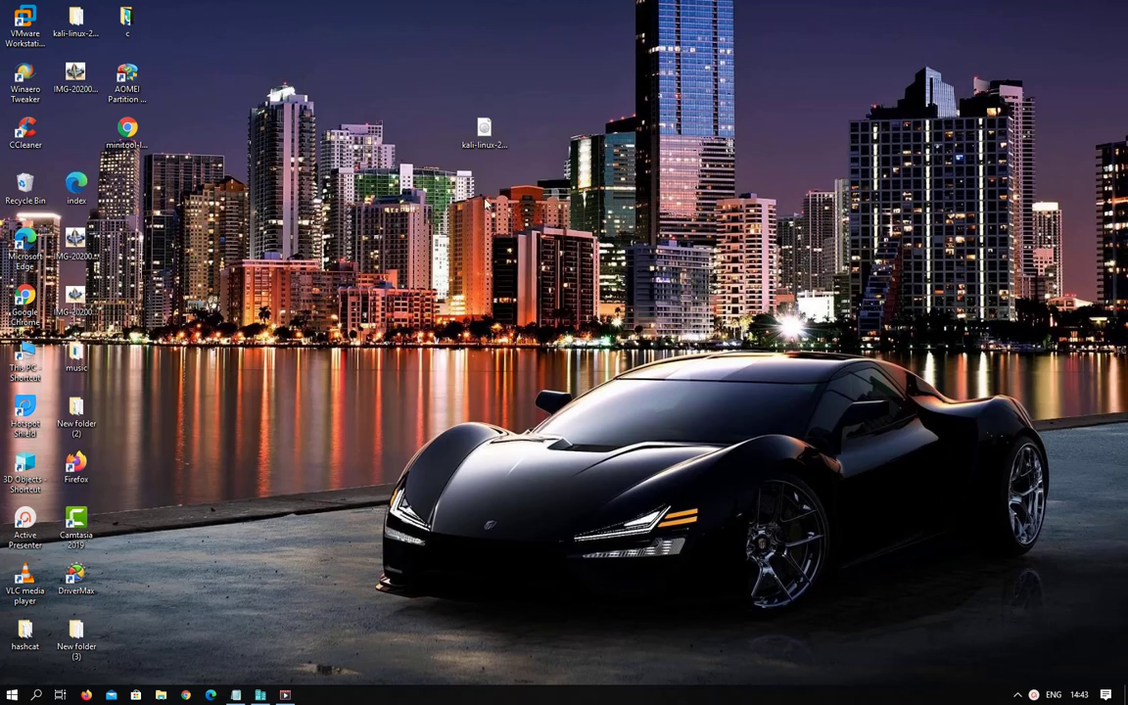
Search 'turn' and open Turn Windows features on or off.
click(36, 694)
text(trn)
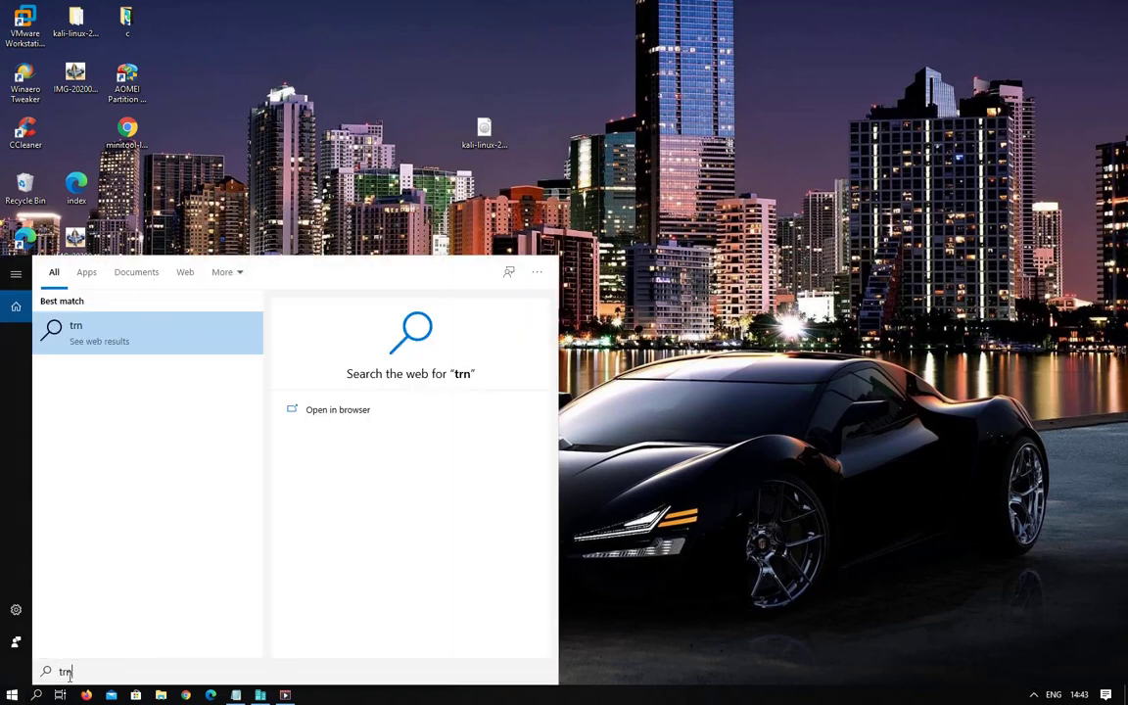
key(BackSpace)
key(BackSpace)
key(BackSpace)
text(turn)
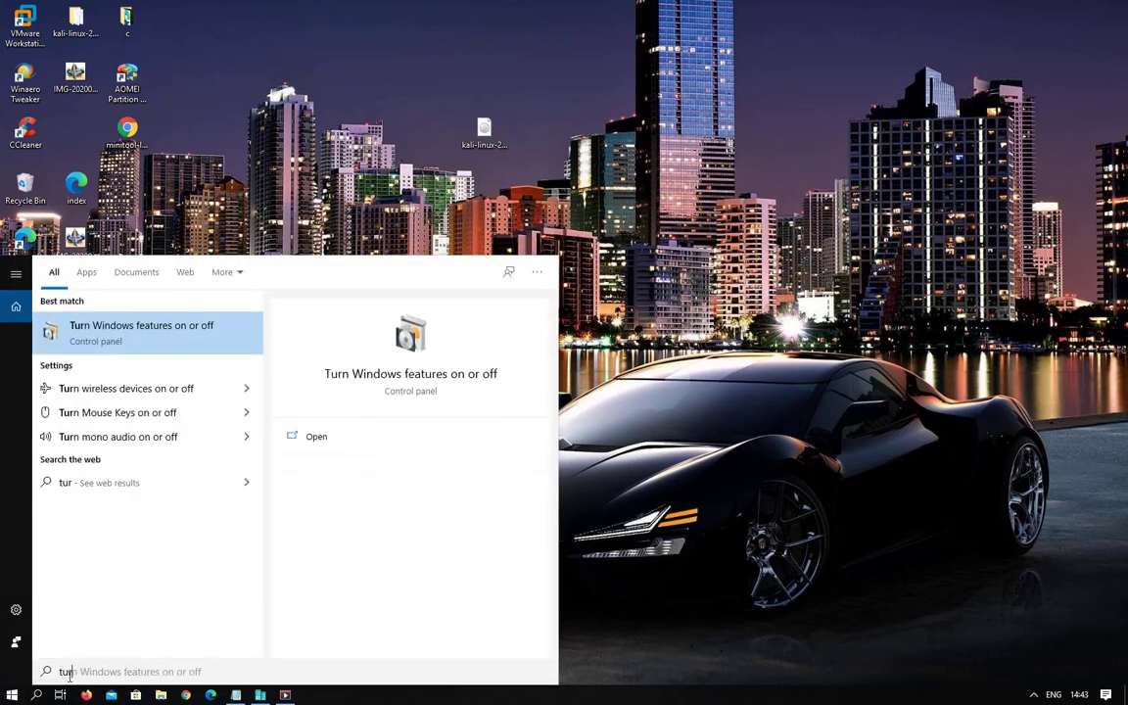
click(171, 337)
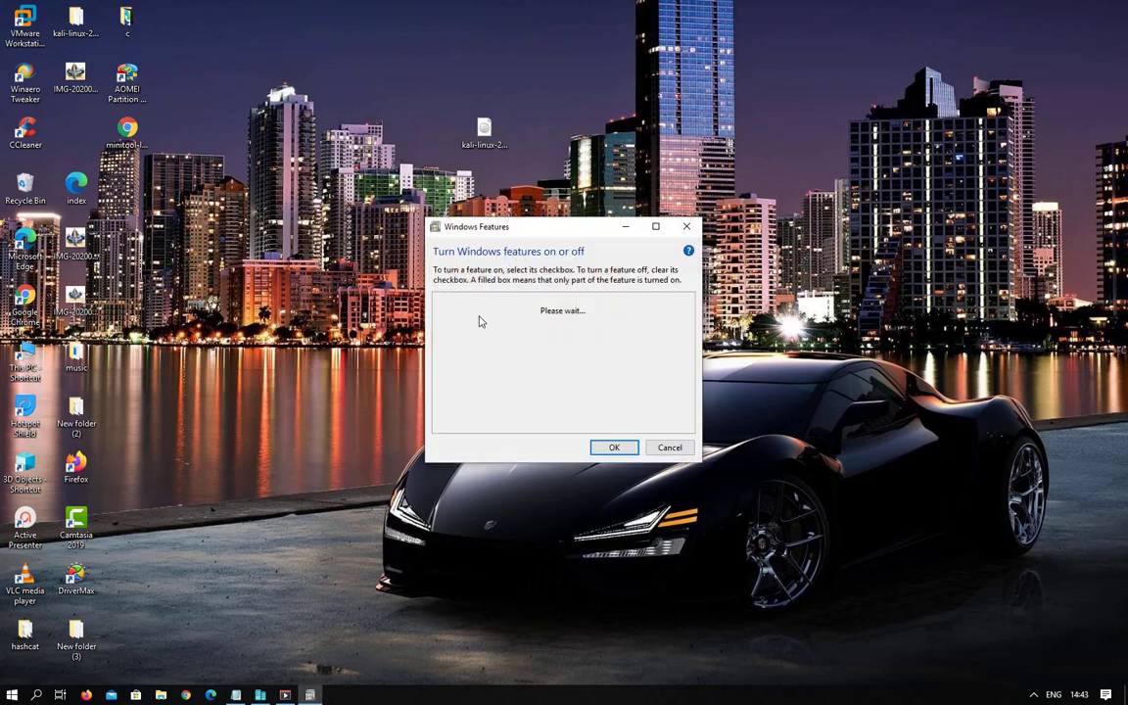
Expand Hyper-V, check that Management Tools and Platform are enabled, and confirm with OK.
drag(471, 224, 467, 156)
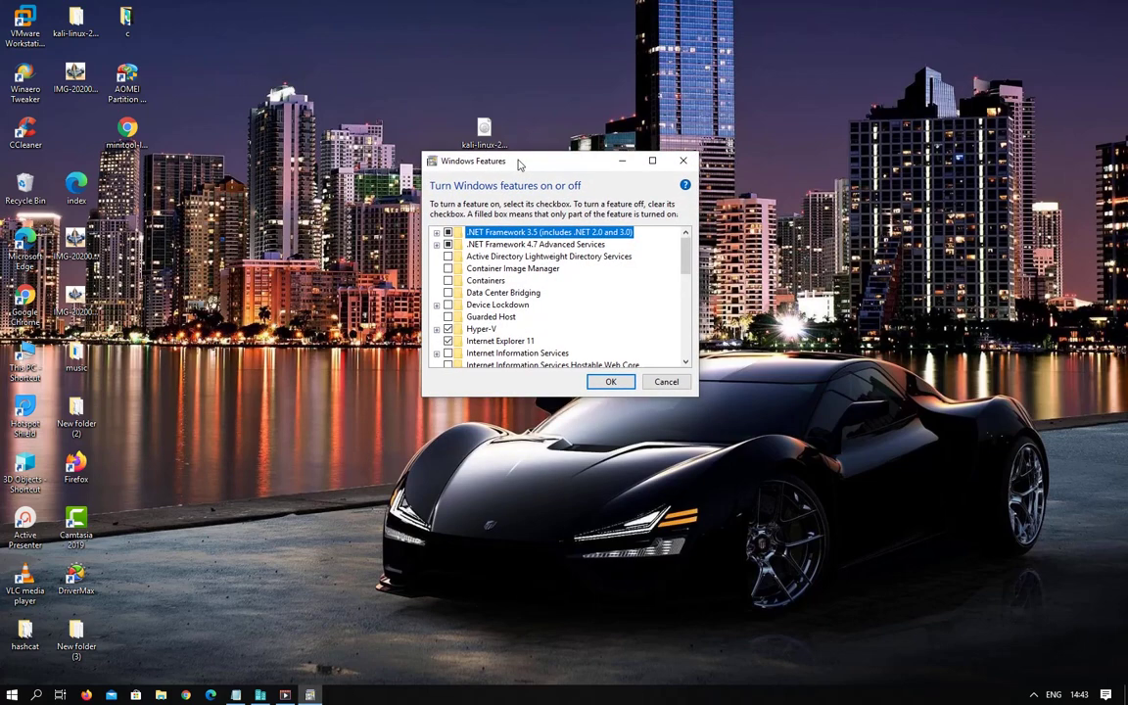
scroll(503, 322, down, 1)
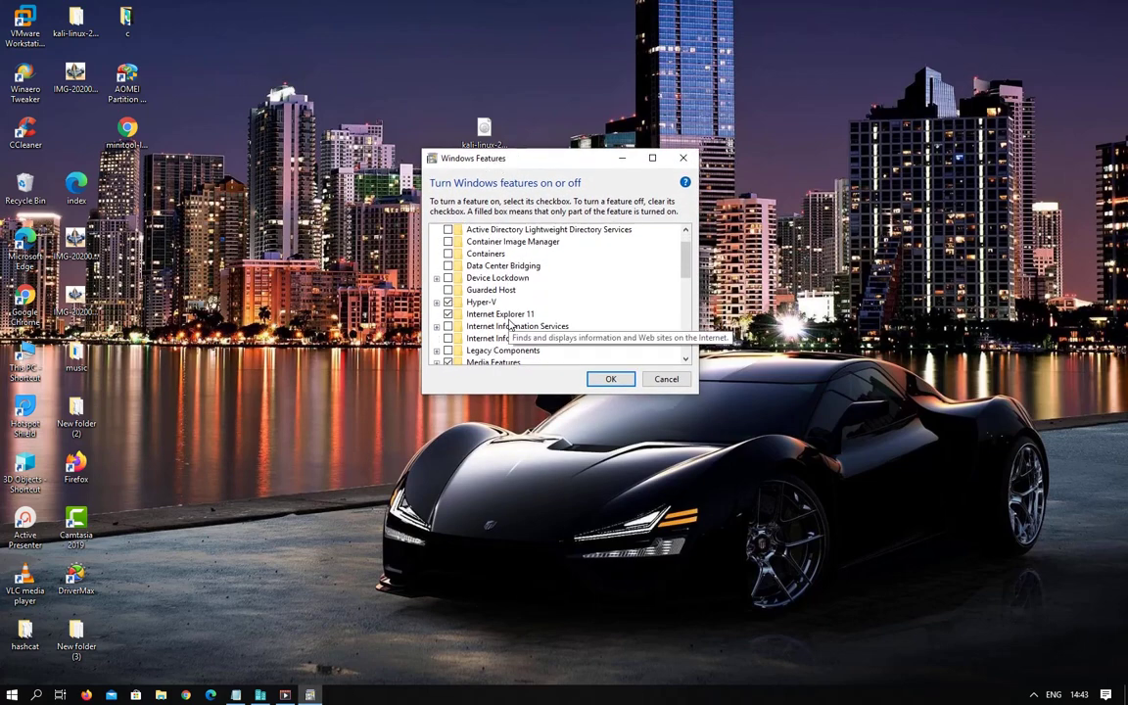
click(437, 302)
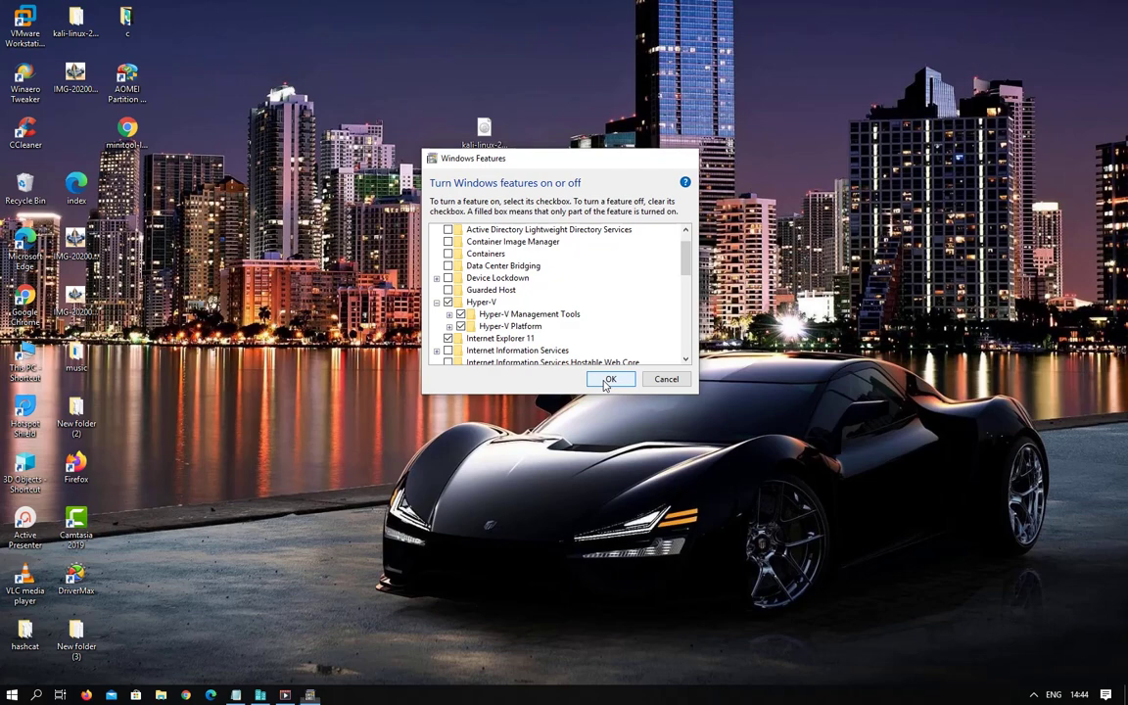
click(608, 380)
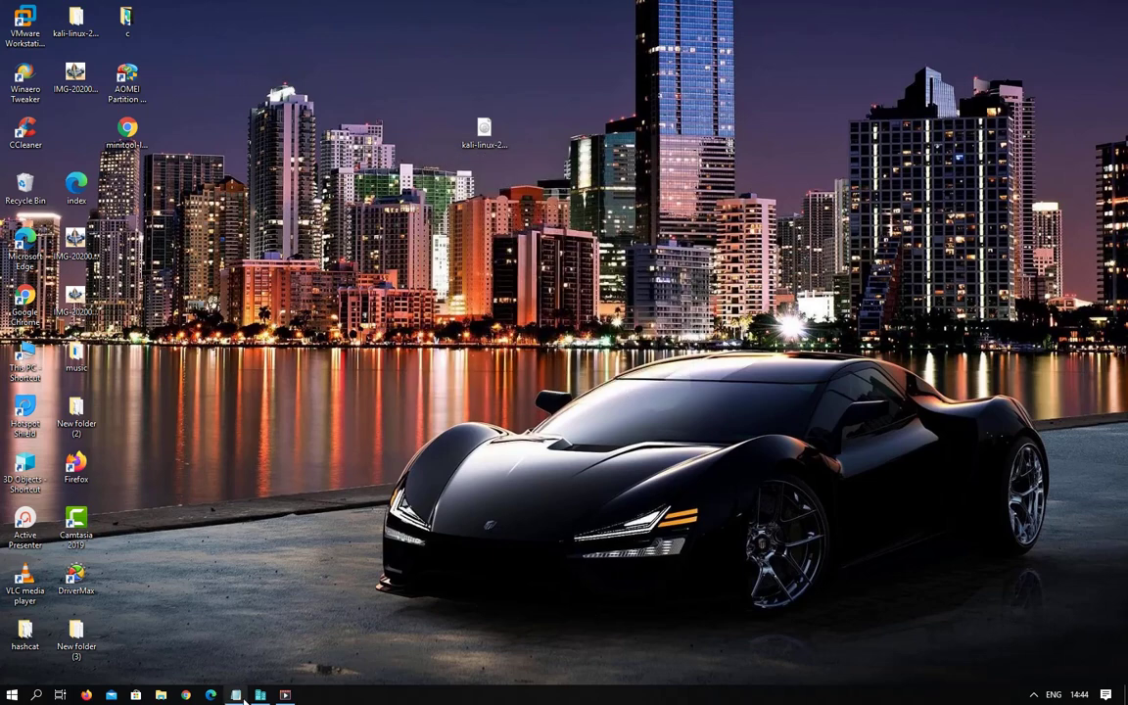
Bring Hyper-V Manager forward, select the win VM, and open the Create Virtual Machine window.
click(259, 694)
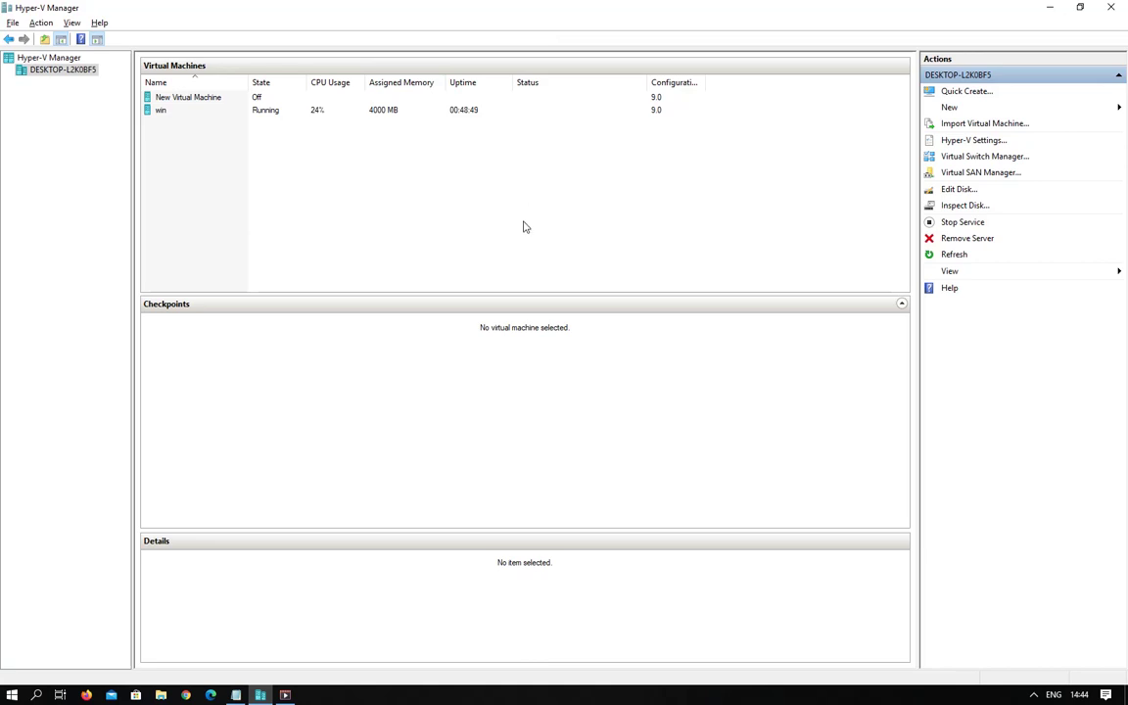
click(416, 110)
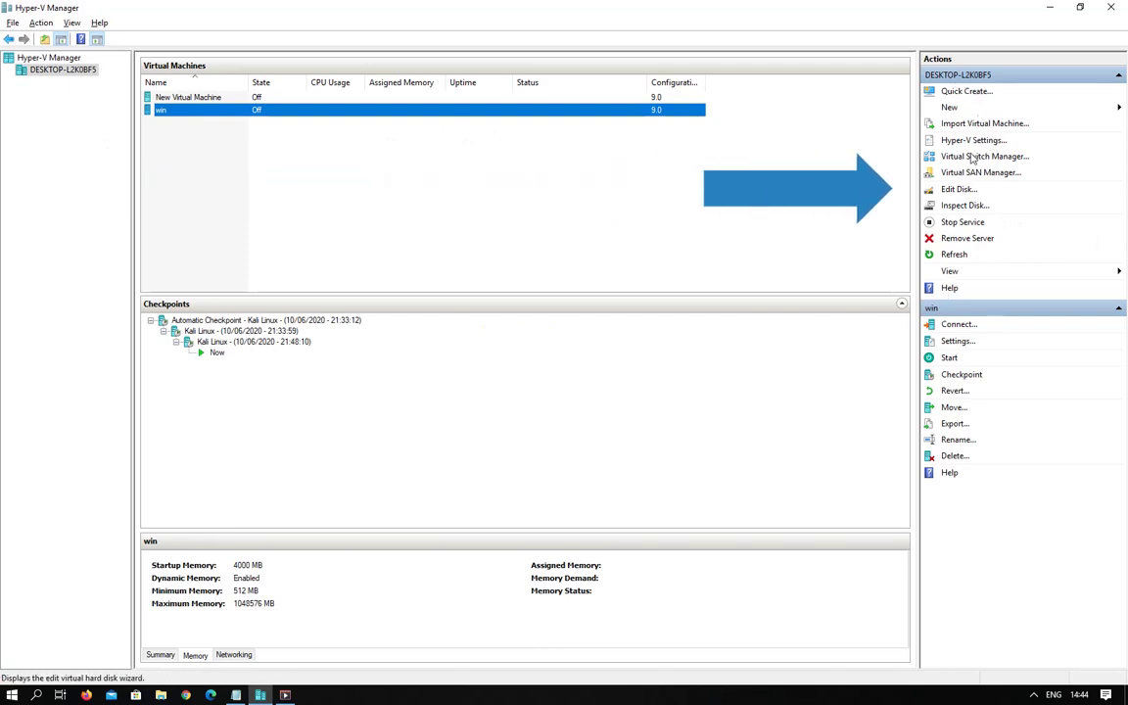
click(949, 358)
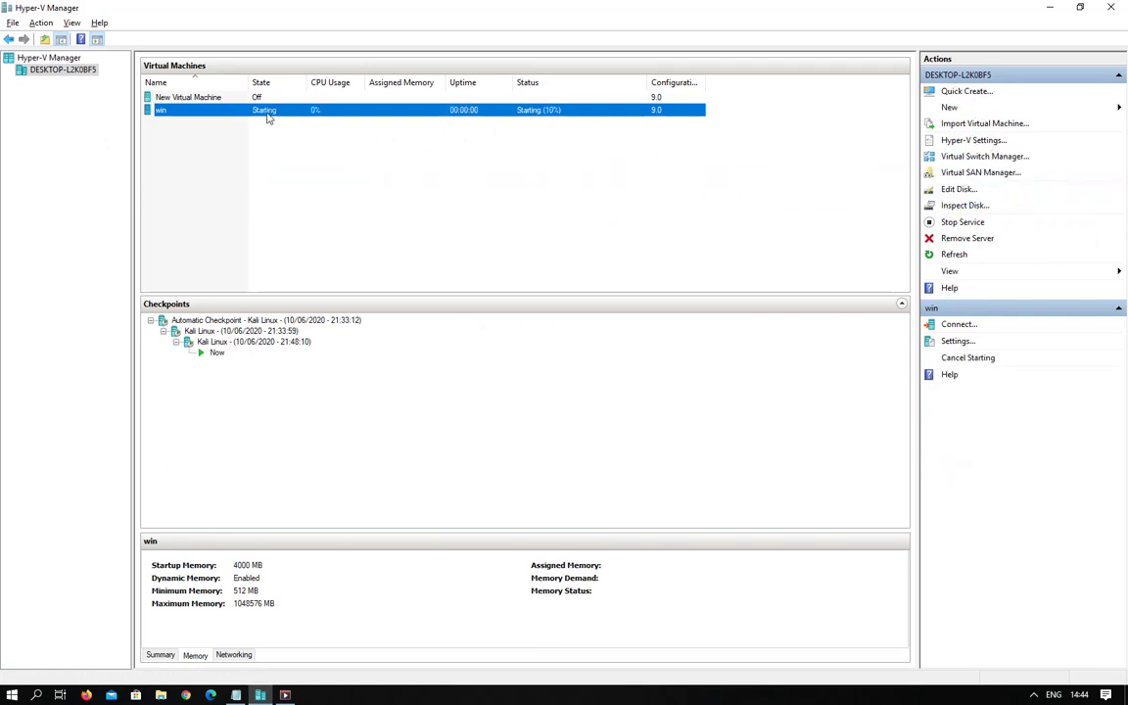
click(228, 97)
click(240, 111)
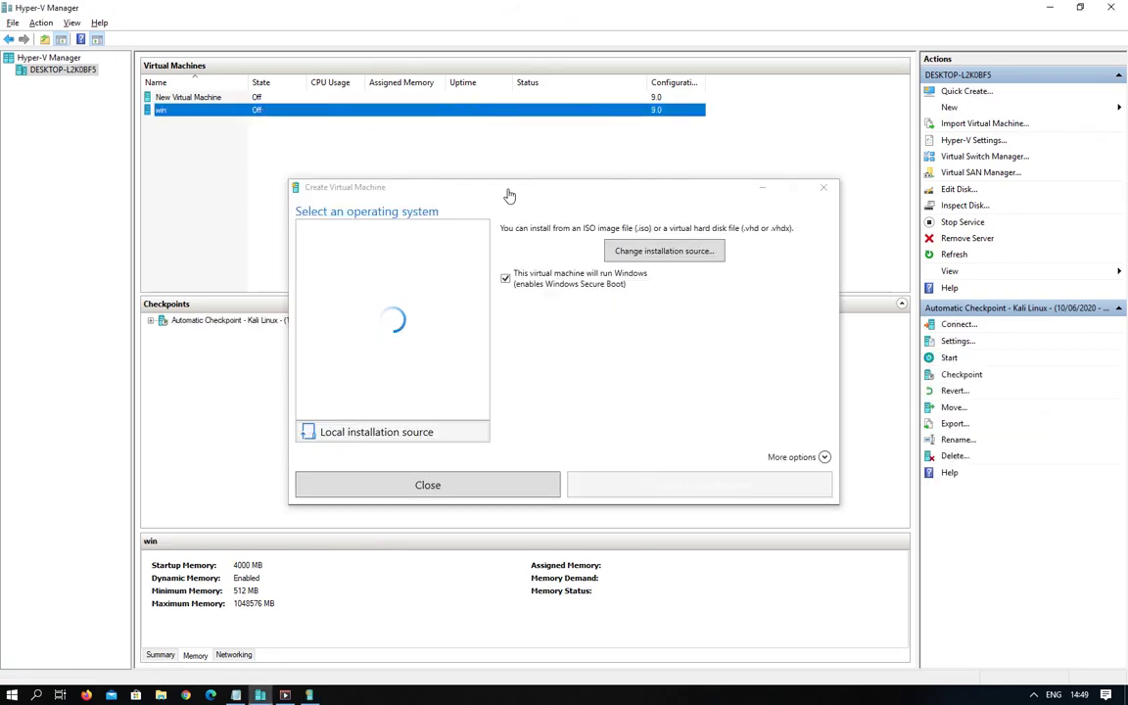
Preview the Ubuntu 18.04.3, 19.10, 20.04 and Windows 10 dev images, then close without creating a VM.
drag(504, 190, 455, 70)
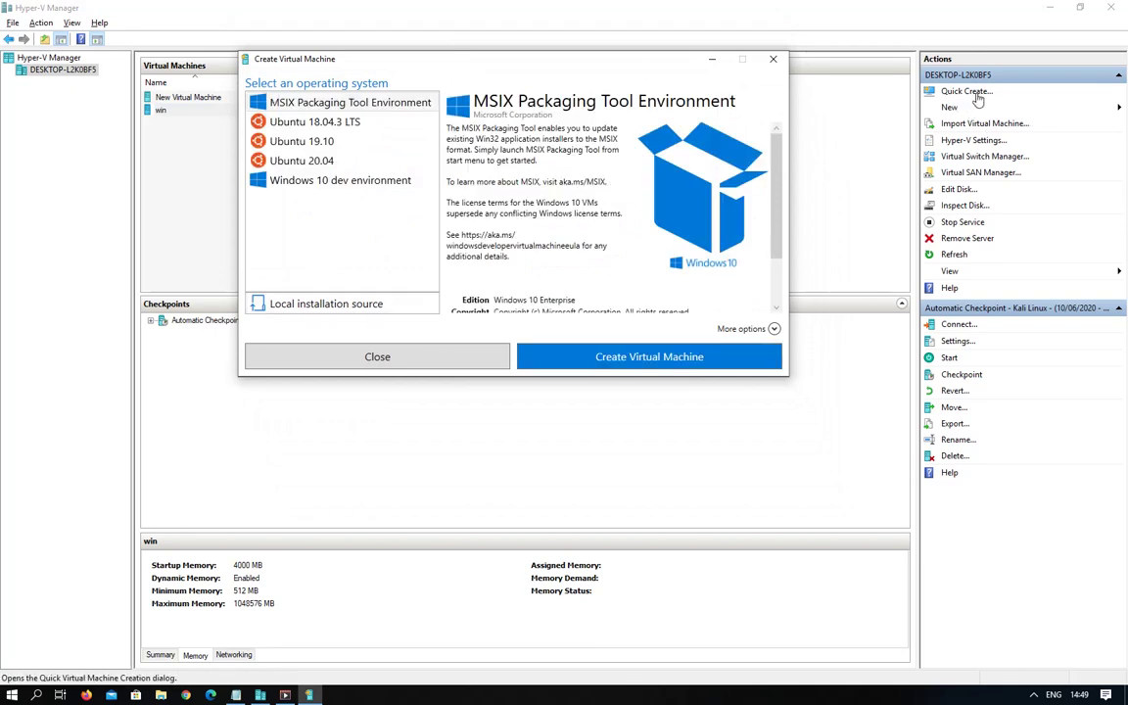
click(294, 141)
click(299, 161)
click(300, 186)
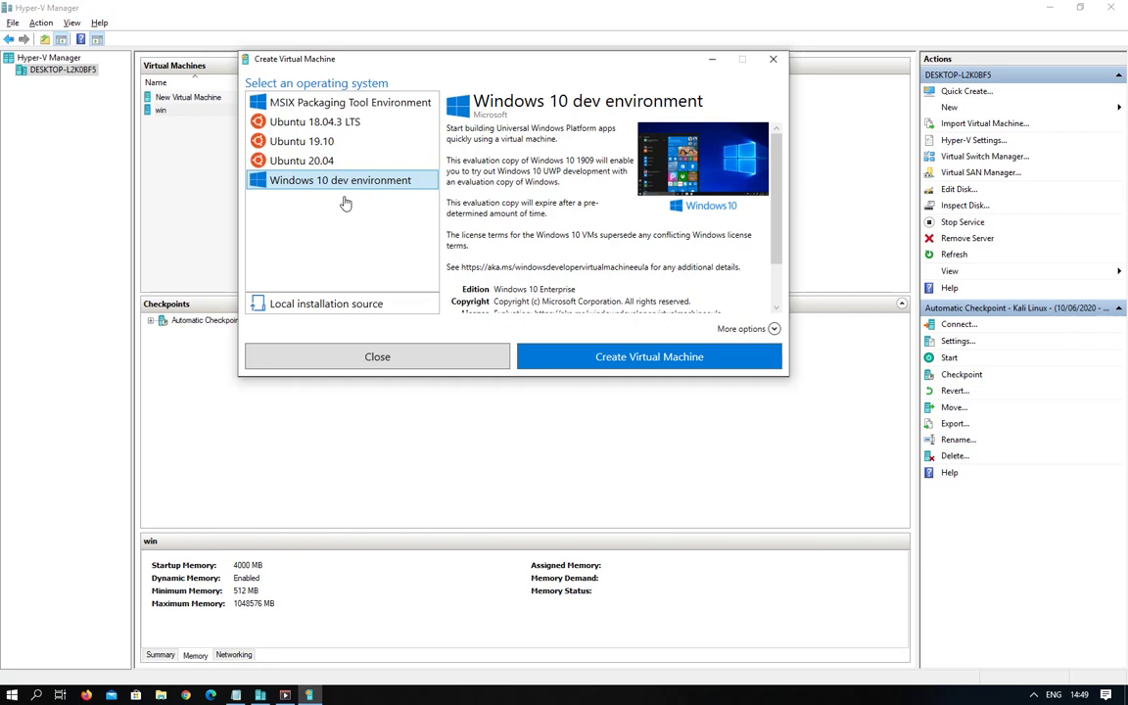
click(280, 161)
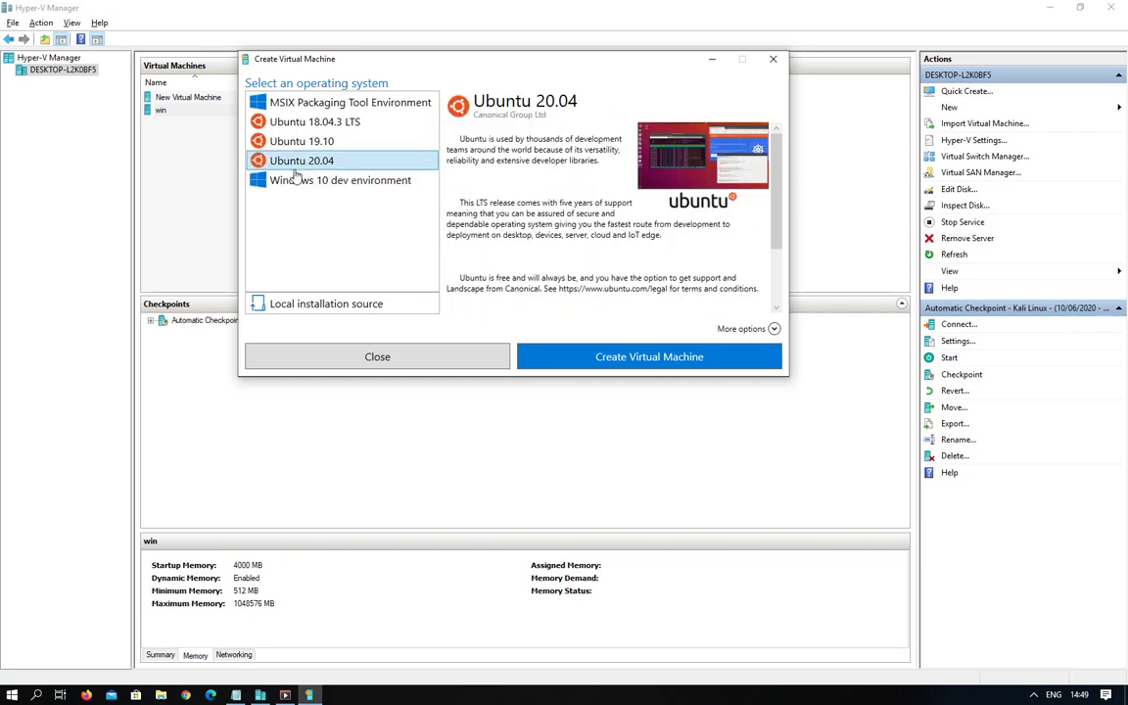
click(272, 142)
click(277, 120)
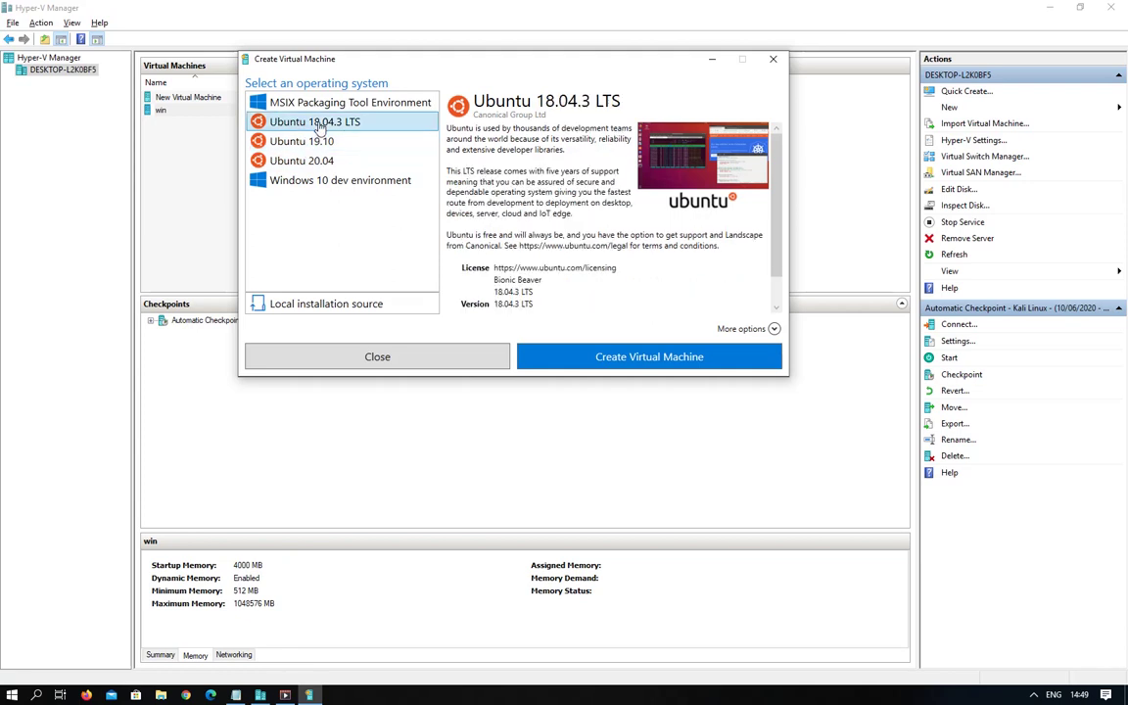
click(275, 141)
click(276, 160)
click(614, 359)
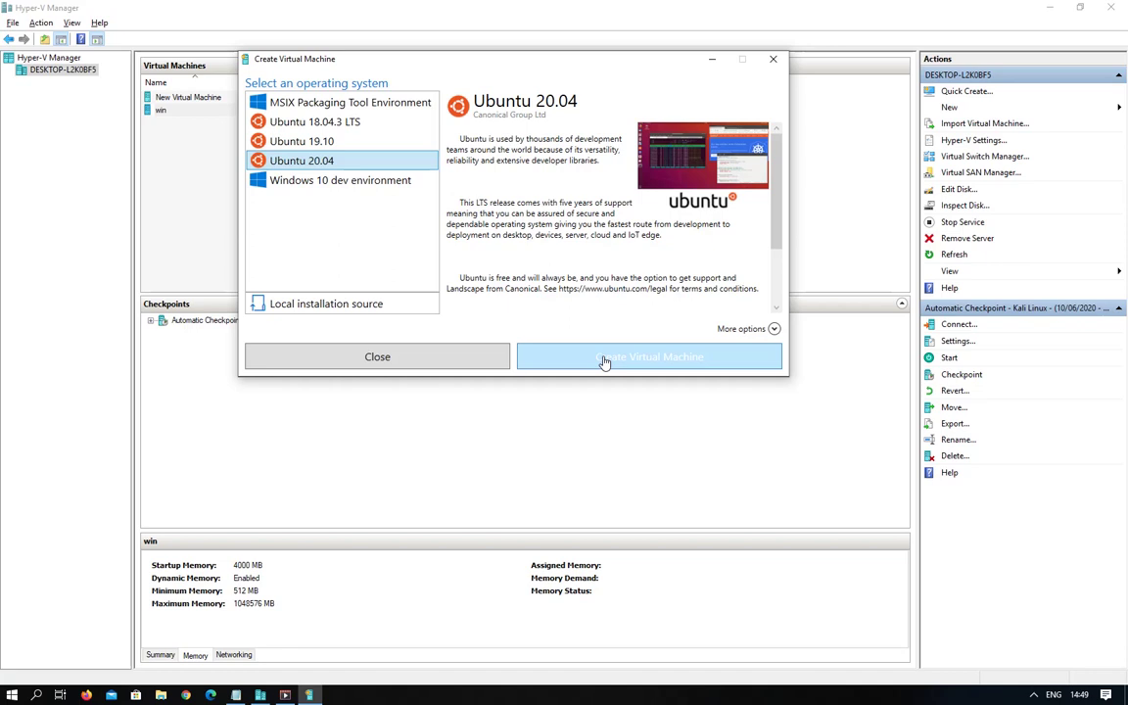
click(375, 358)
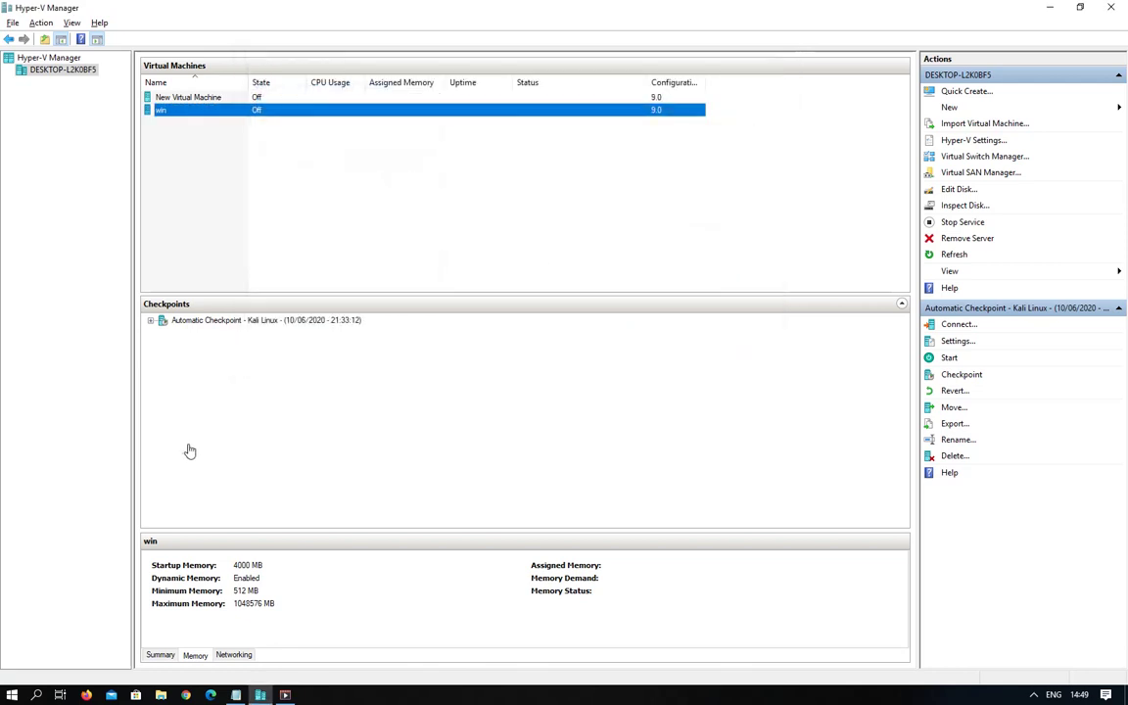
Minimize Hyper-V Manager and search Google for 'kali' in Chrome.
click(1051, 12)
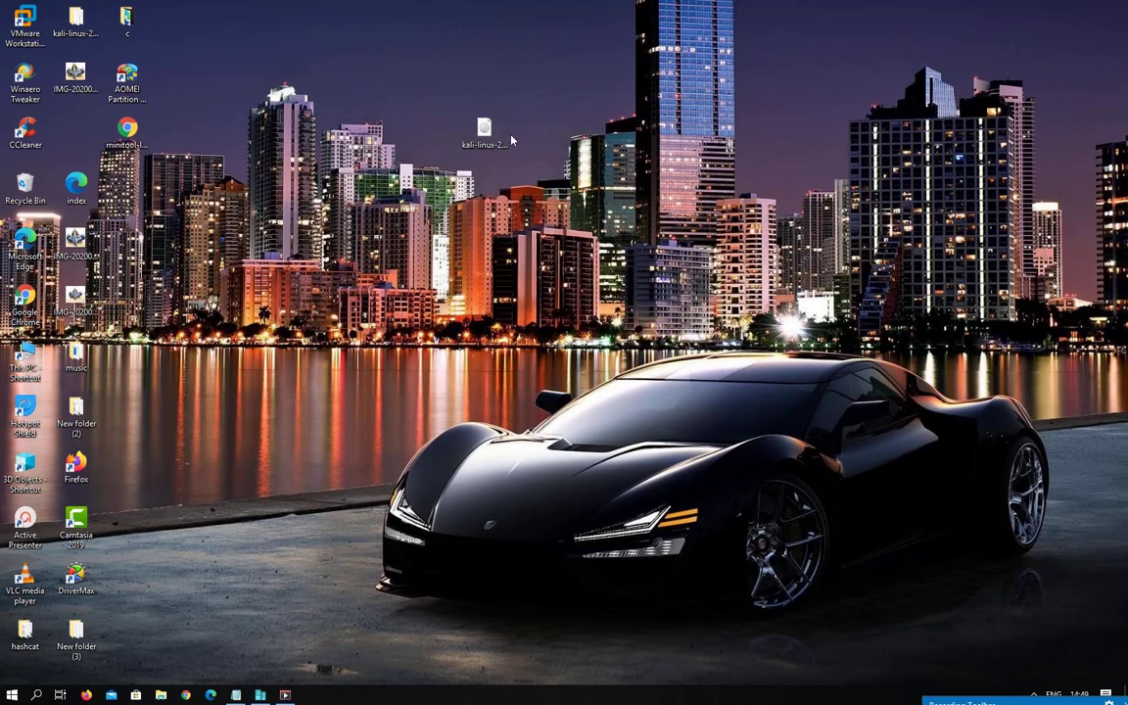
click(482, 137)
click(185, 694)
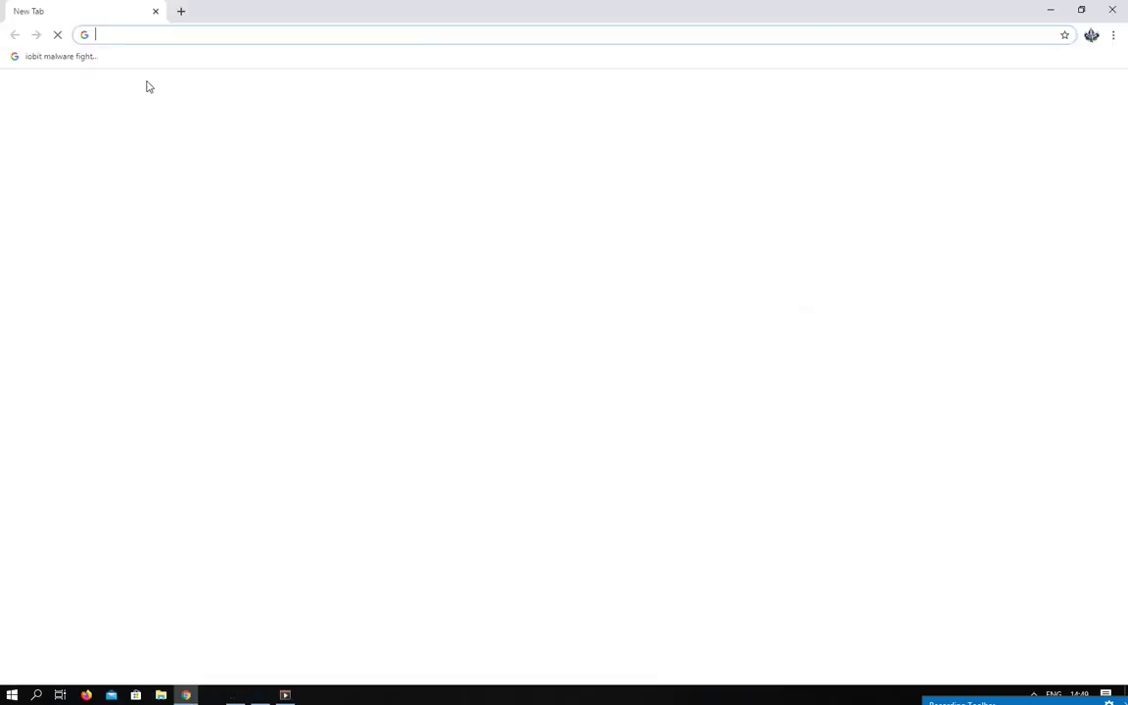
text(kali LINUX)
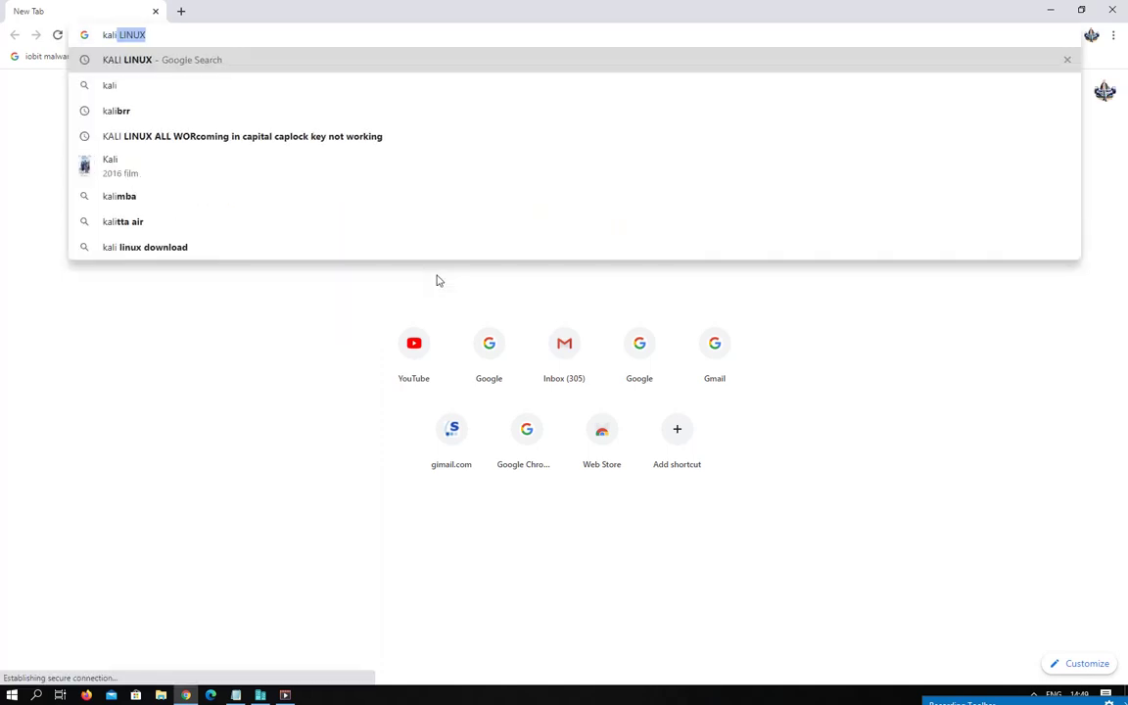
key(Return)
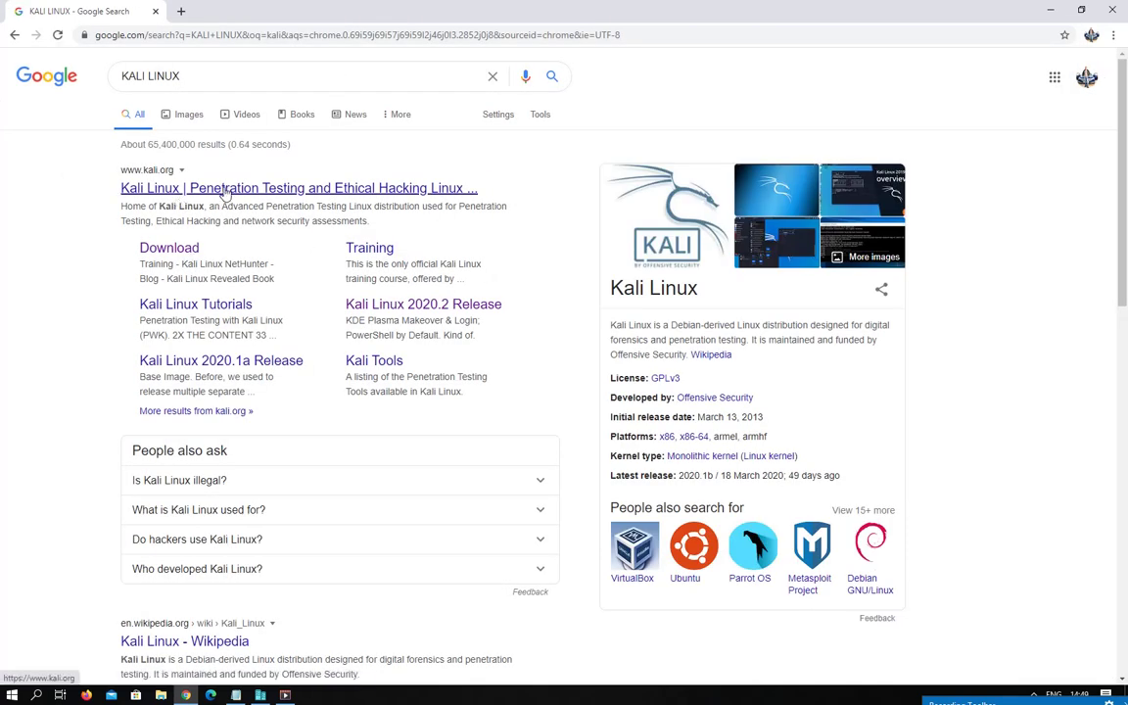
Open kali.org's Downloads page, review the 2020.2 image table, then minimize Chrome.
click(167, 186)
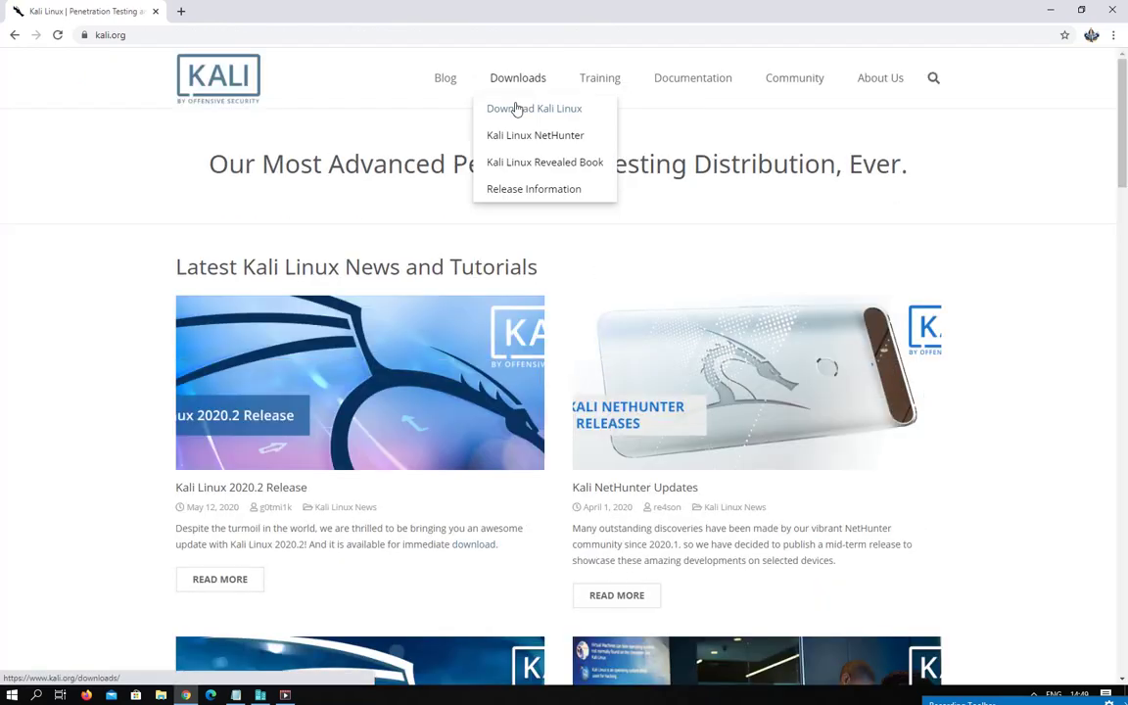
click(511, 93)
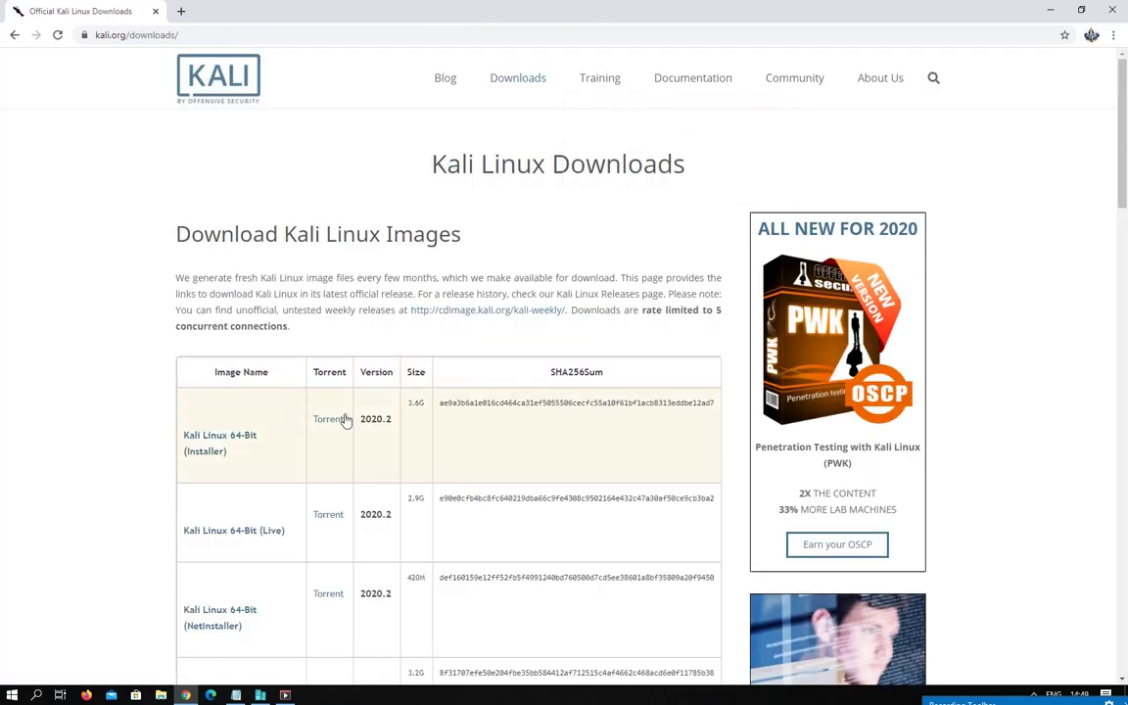
scroll(343, 416, down, 3)
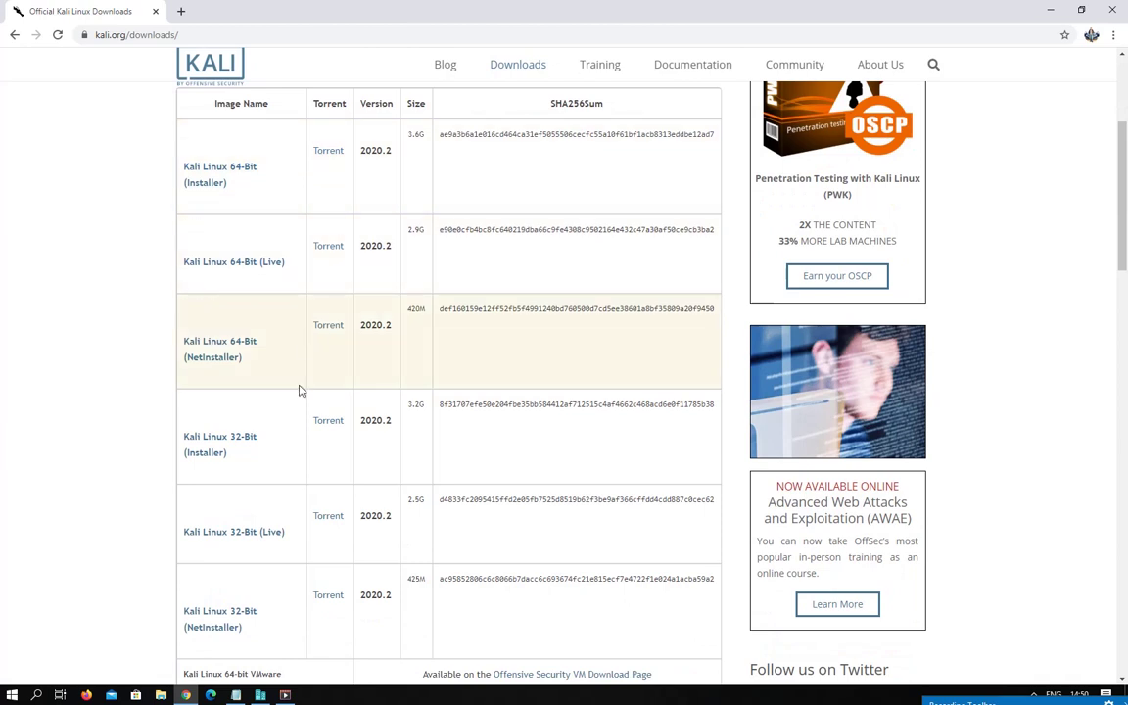
scroll(338, 157, up, 3)
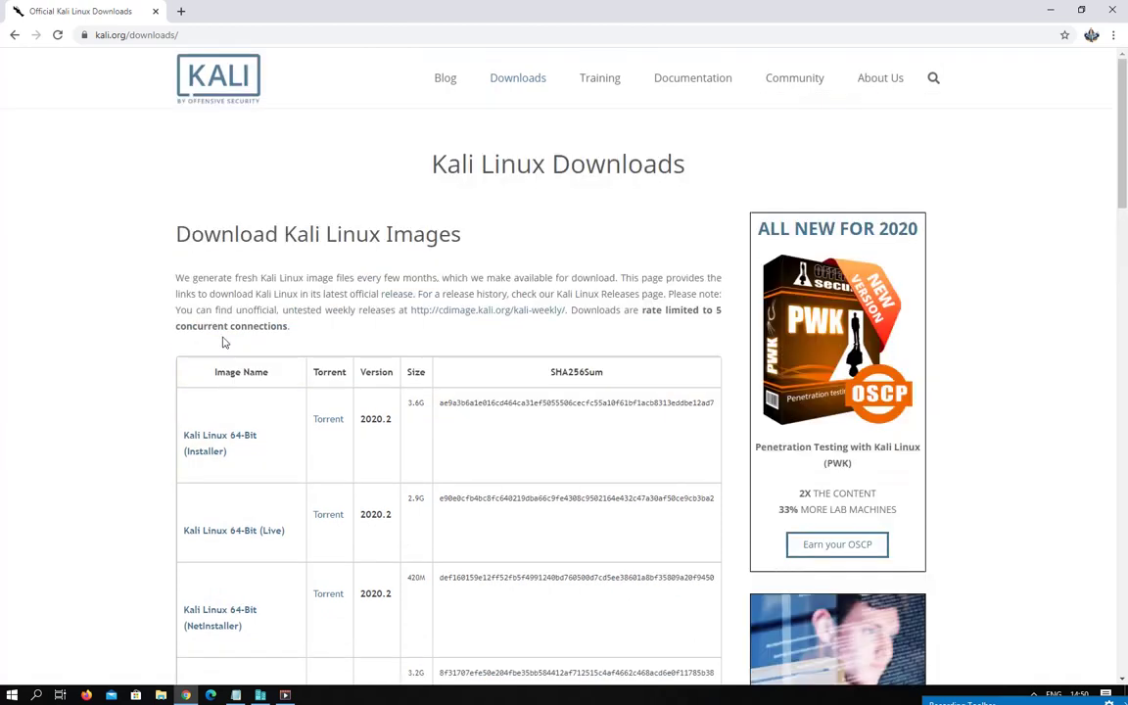
click(1052, 8)
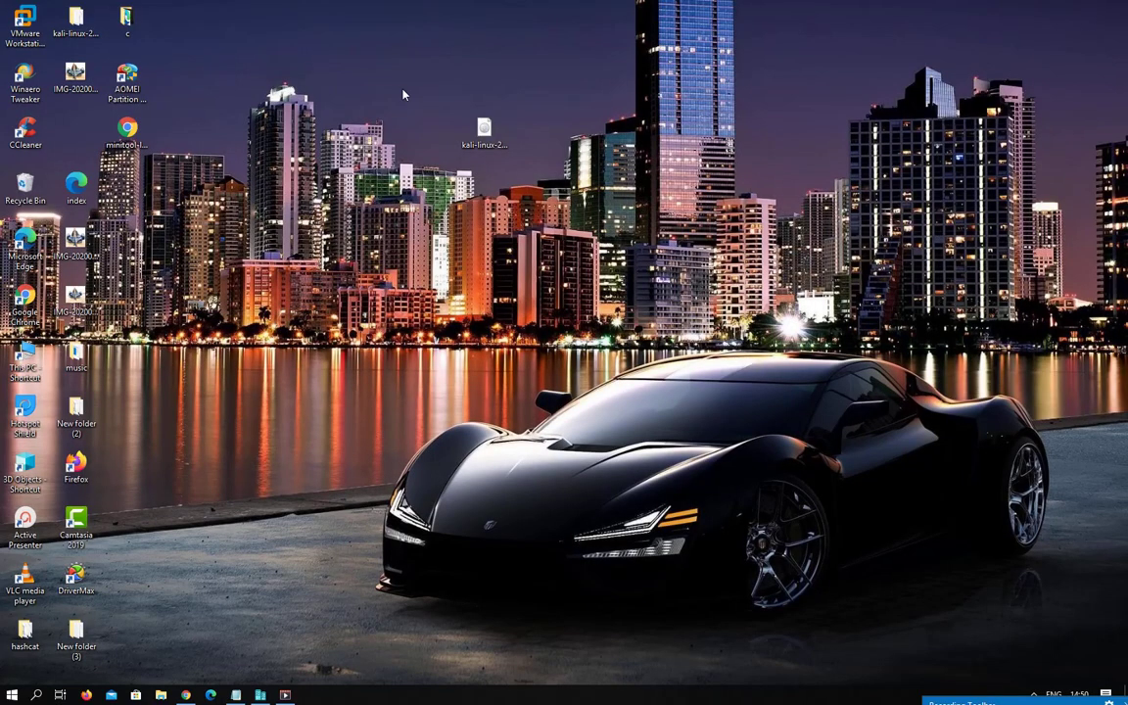
Restore Hyper-V Manager, dismiss Quick Create, and choose New > Virtual Machine.
click(255, 697)
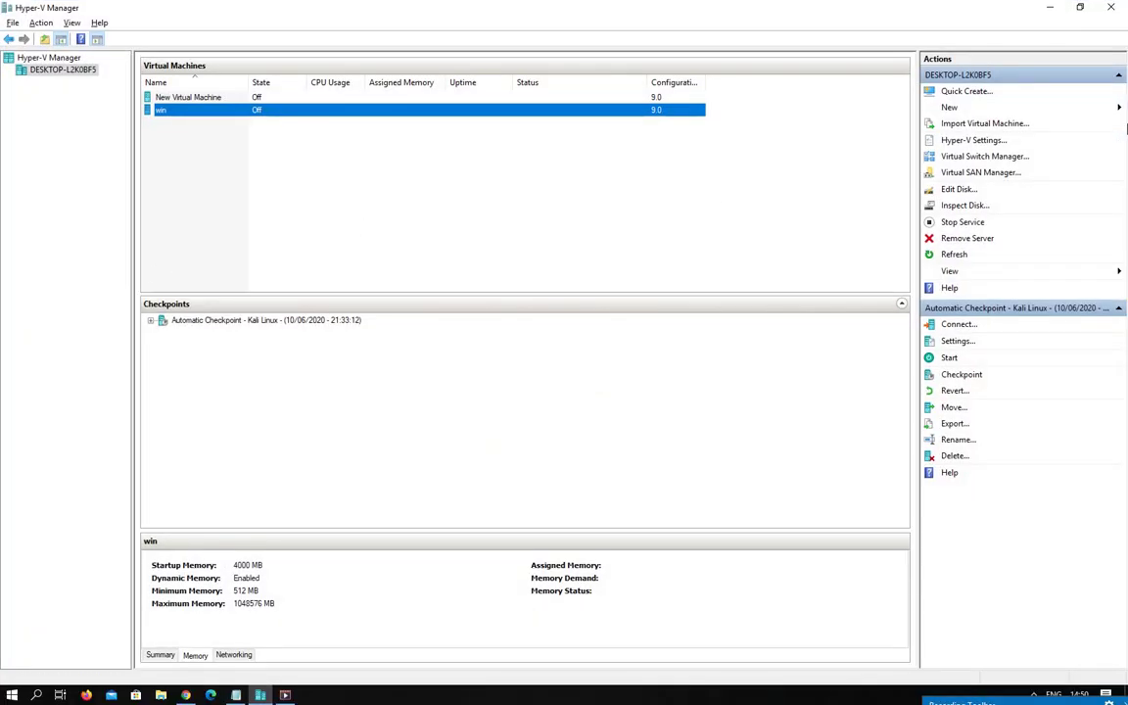
click(967, 92)
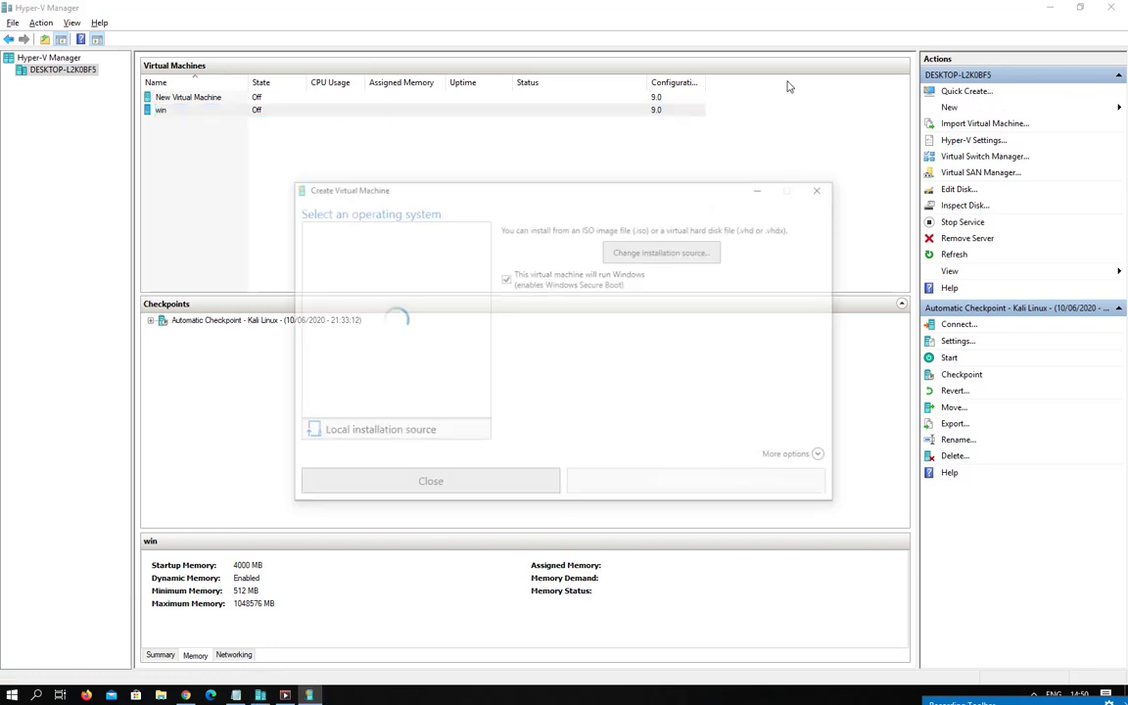
key(Escape)
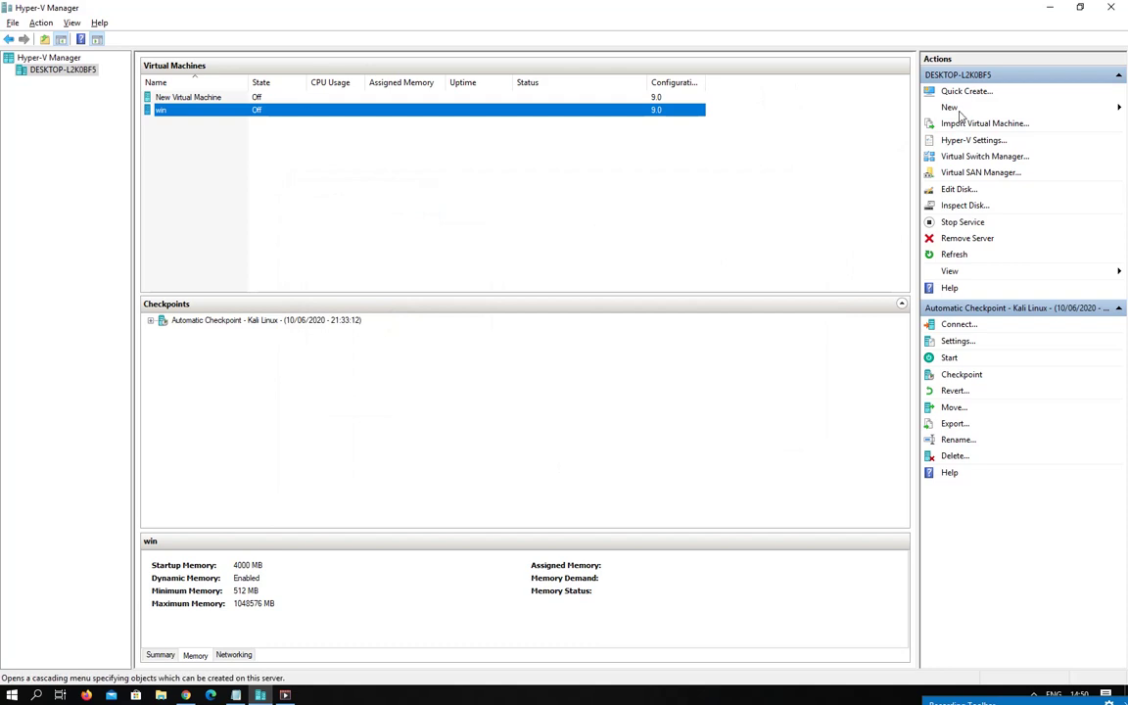
click(949, 108)
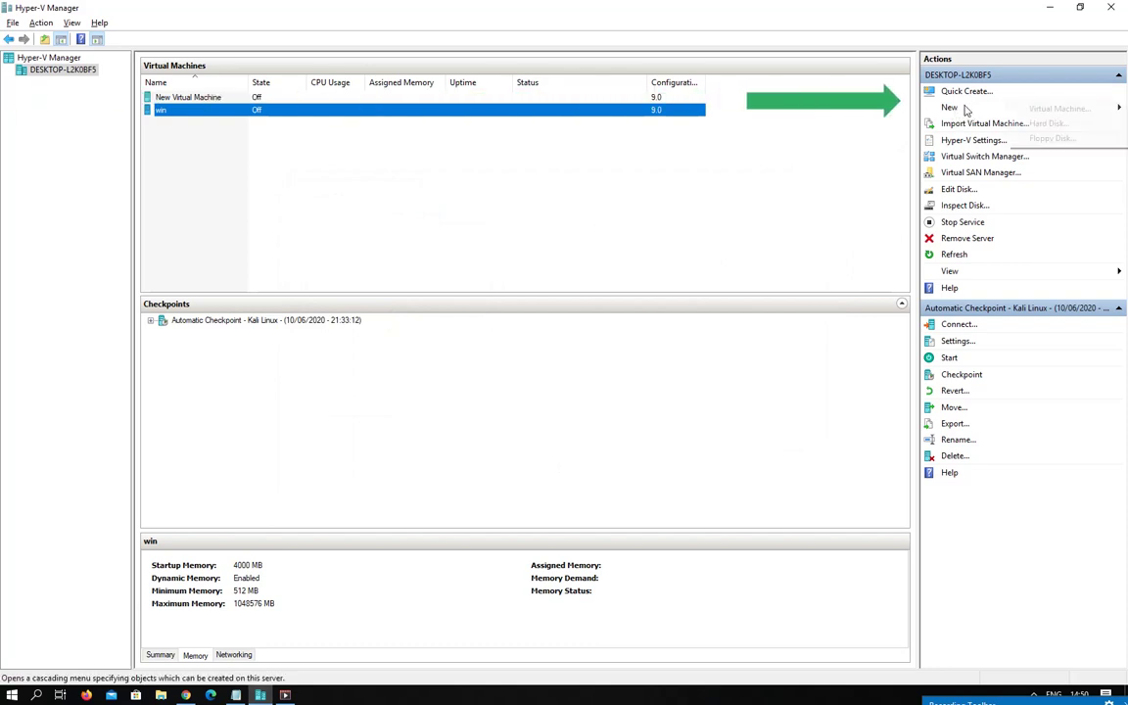
click(1043, 114)
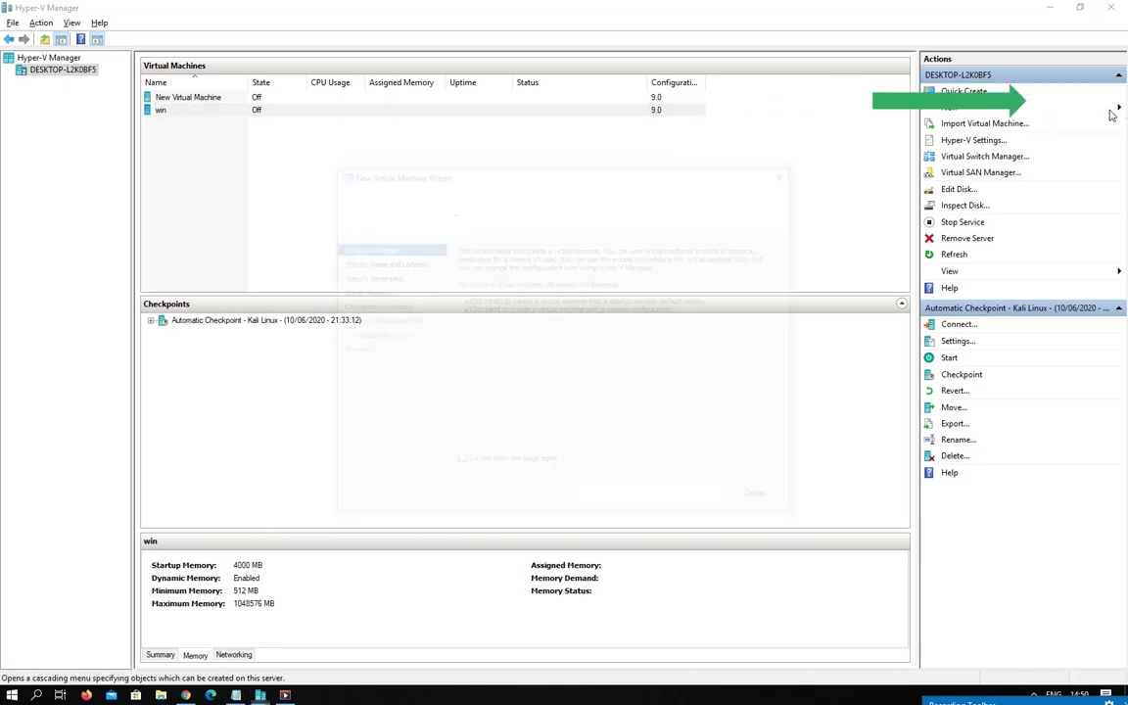
Name the new virtual machine 'kali linux 2020.2' in the wizard.
drag(493, 171, 451, 122)
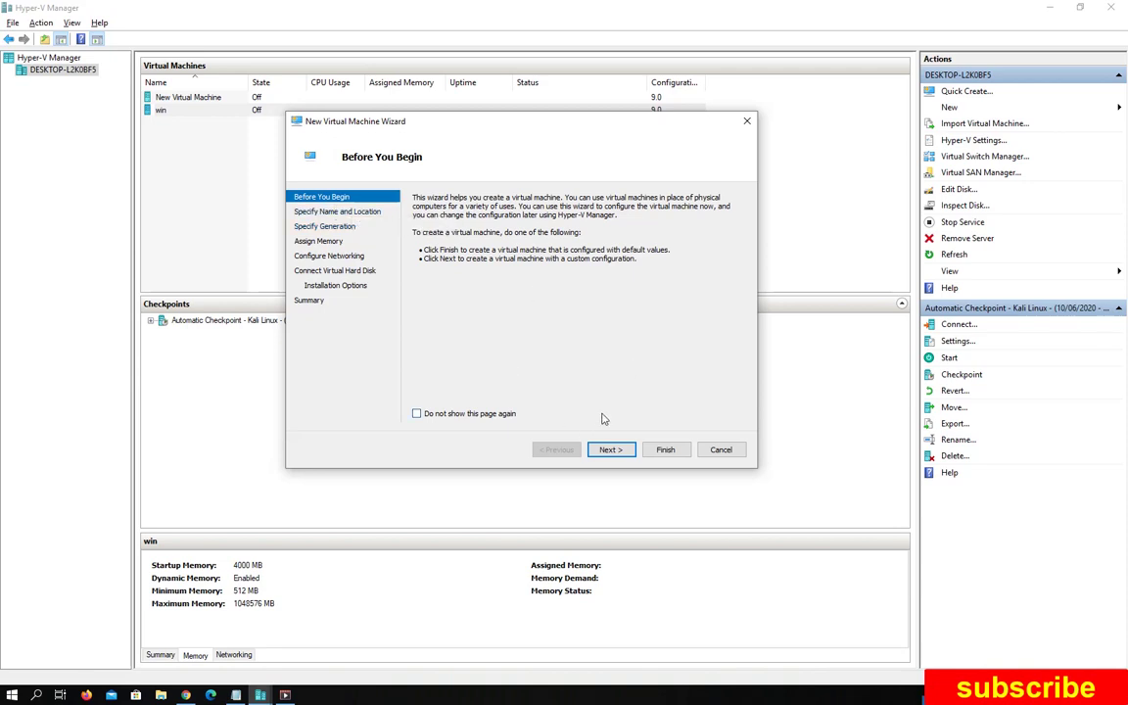
click(609, 449)
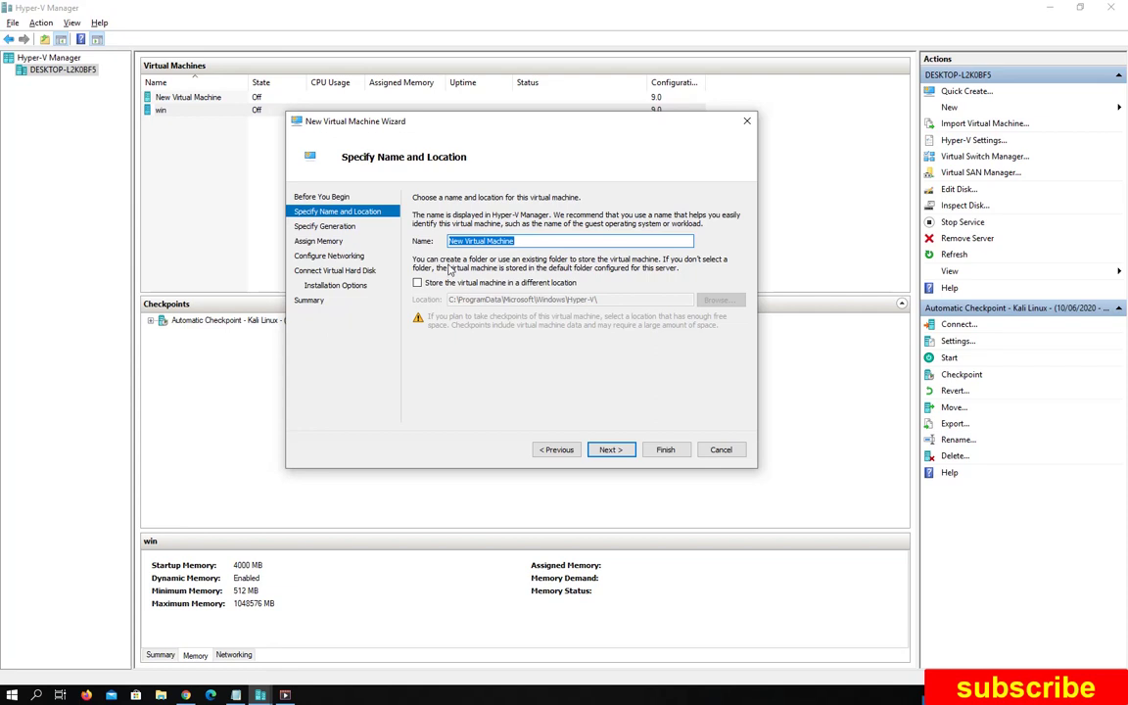
text(kali linux 2020.2)
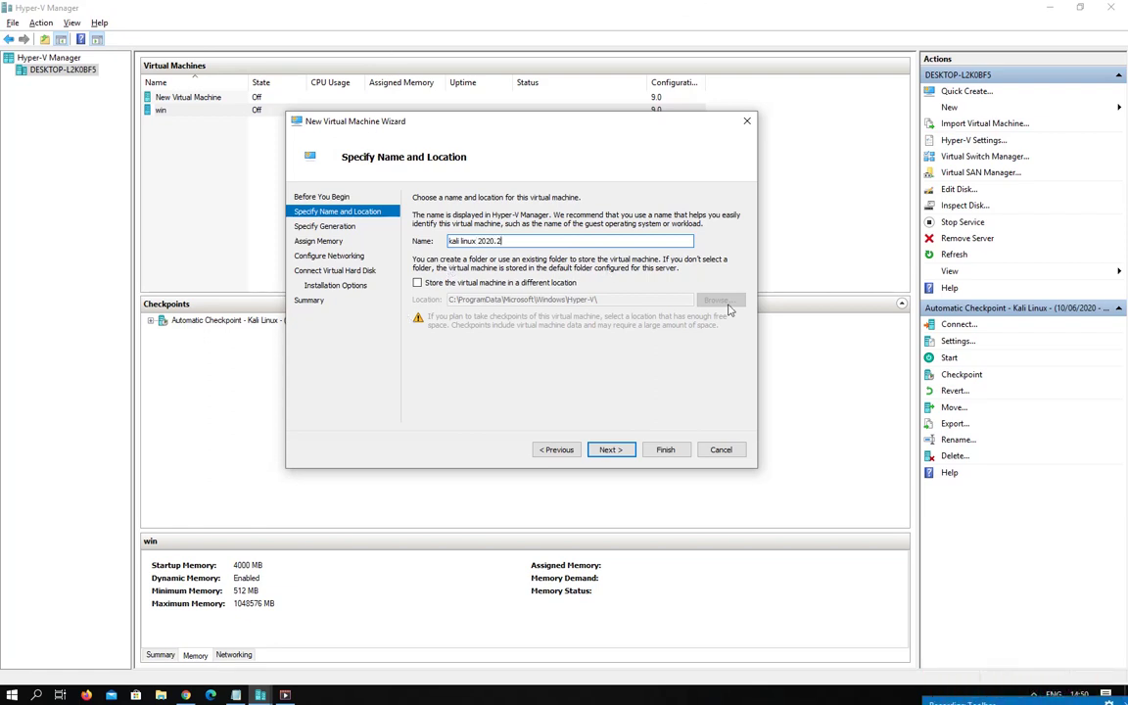
click(609, 451)
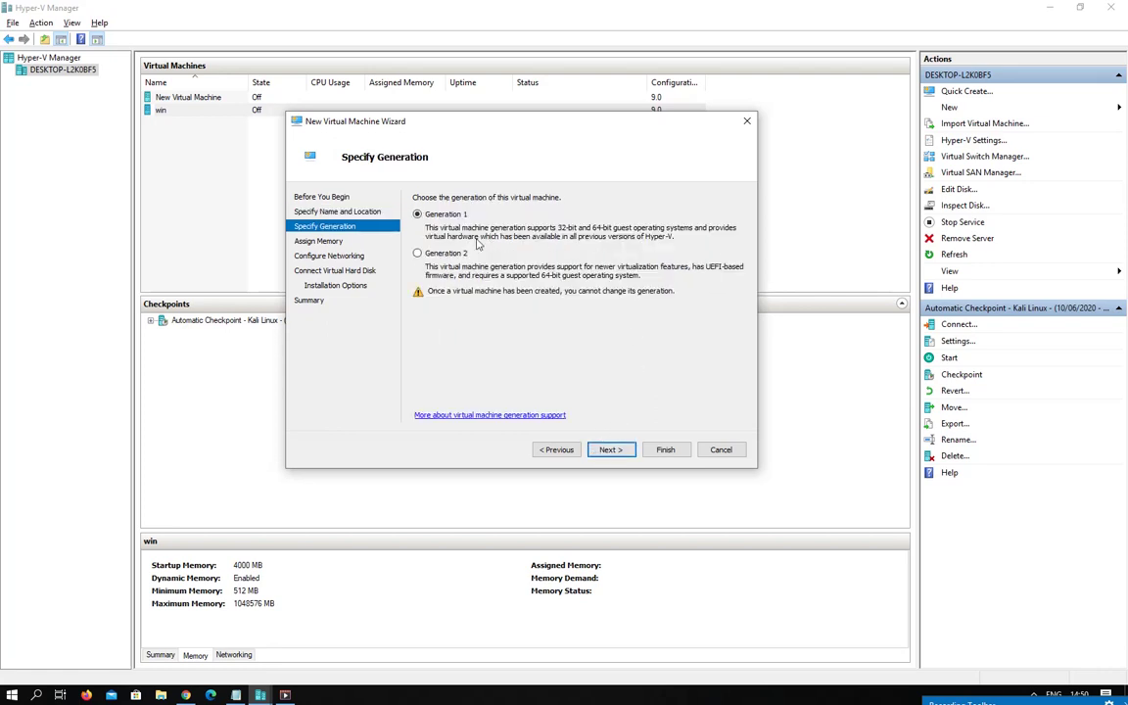
Compare Generation 1 and Generation 2, keep Generation 1, and advance to memory.
click(433, 254)
click(431, 213)
click(419, 253)
click(436, 215)
click(441, 253)
click(441, 216)
click(600, 449)
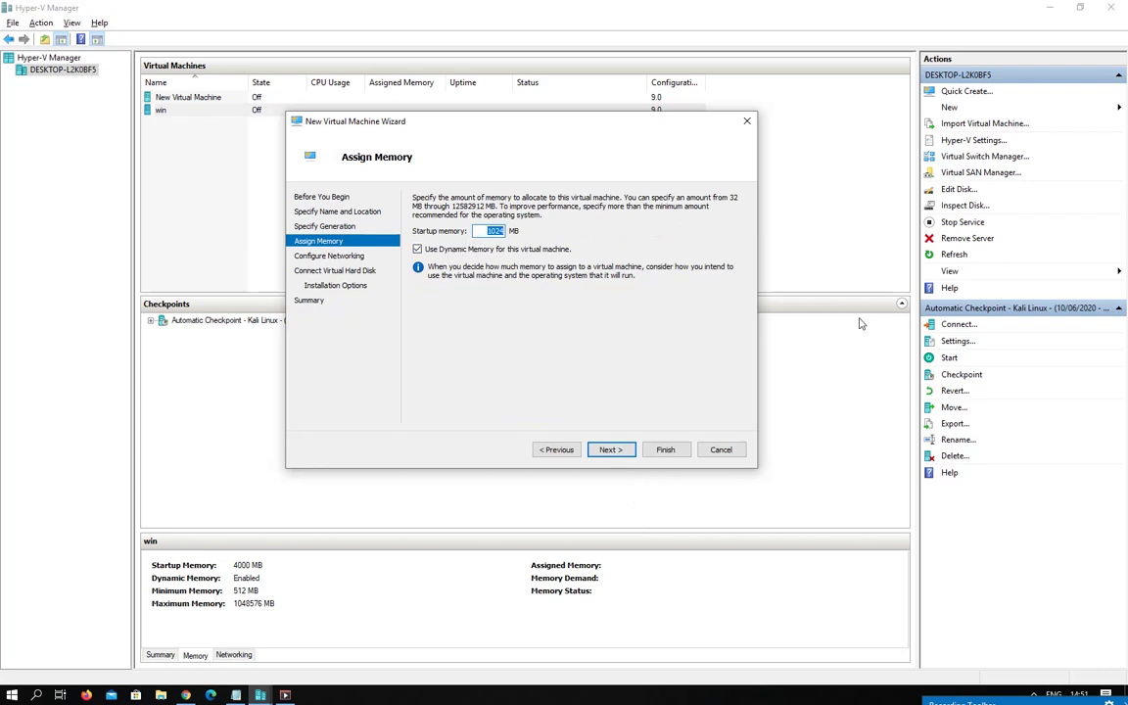
Enter 400 as startup memory and connect the network adapter to Default Switch.
text(4000)
click(615, 451)
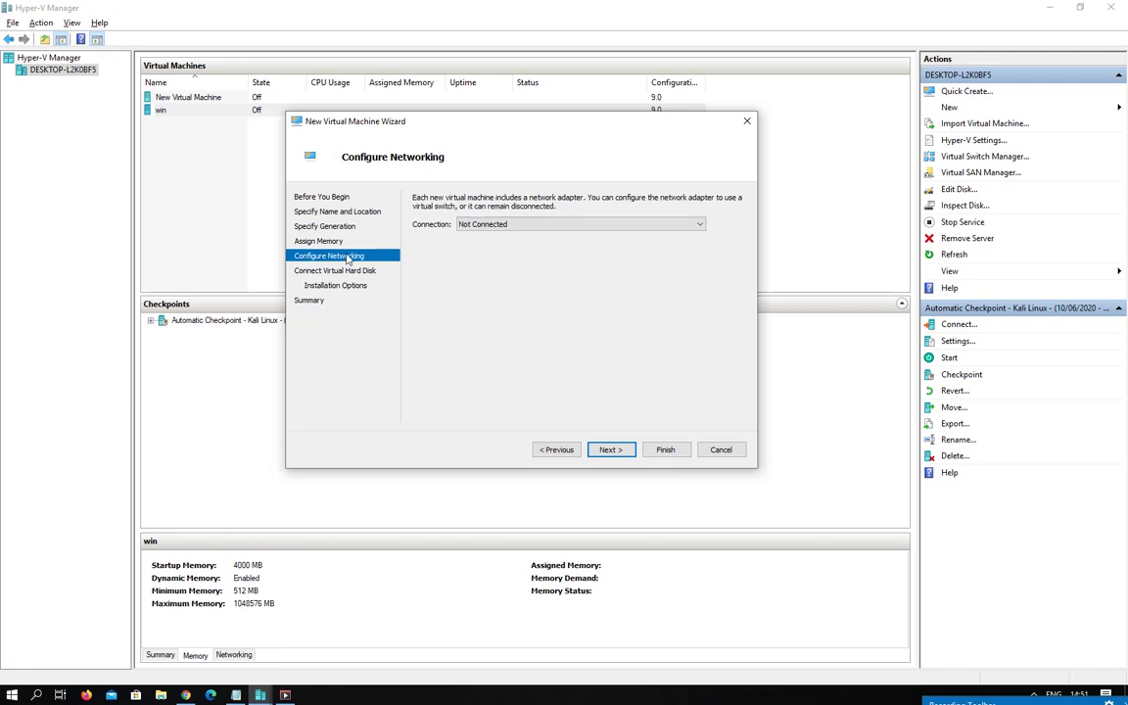
click(662, 225)
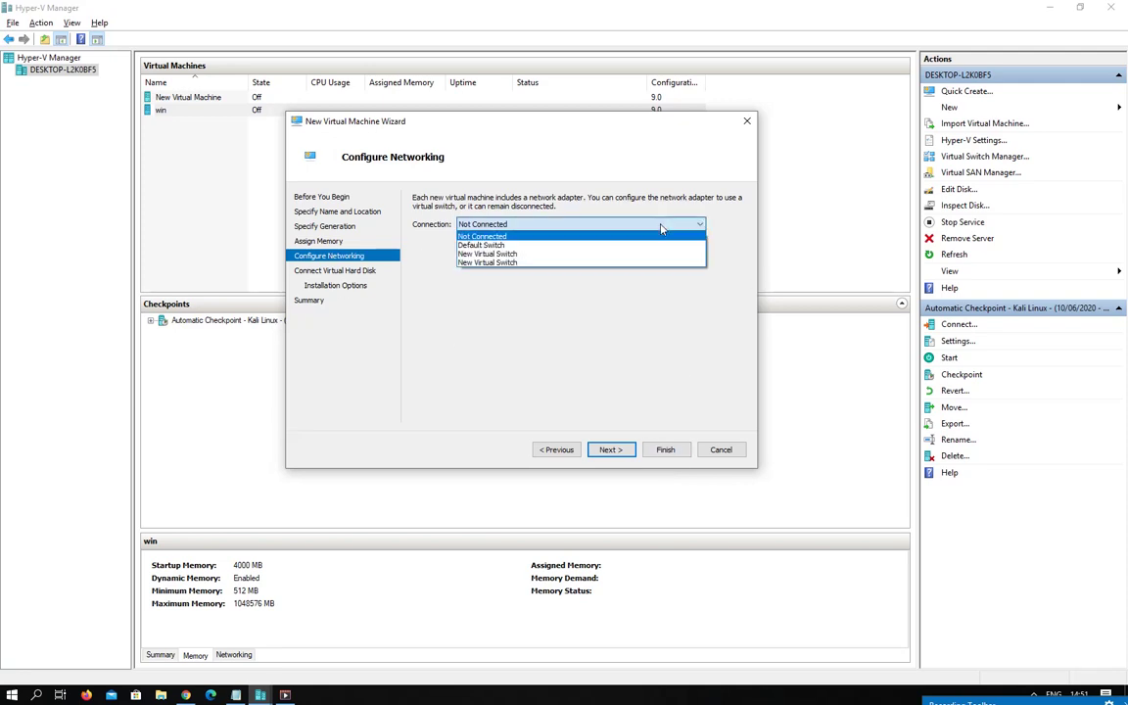
click(534, 242)
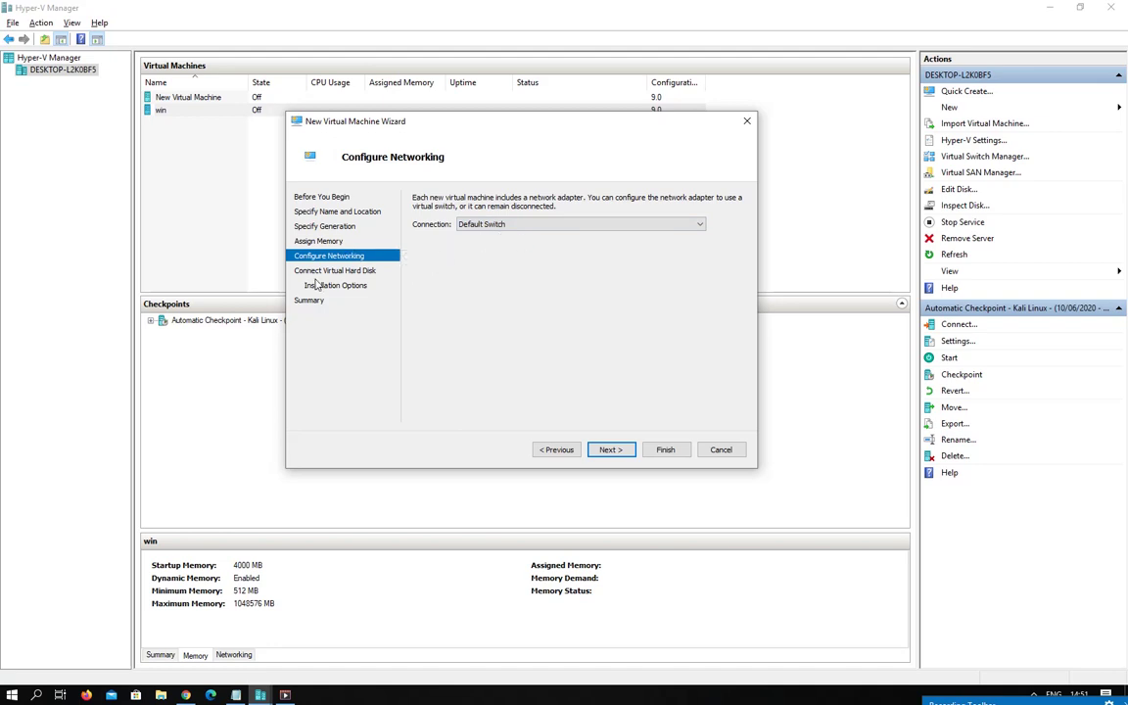
click(605, 450)
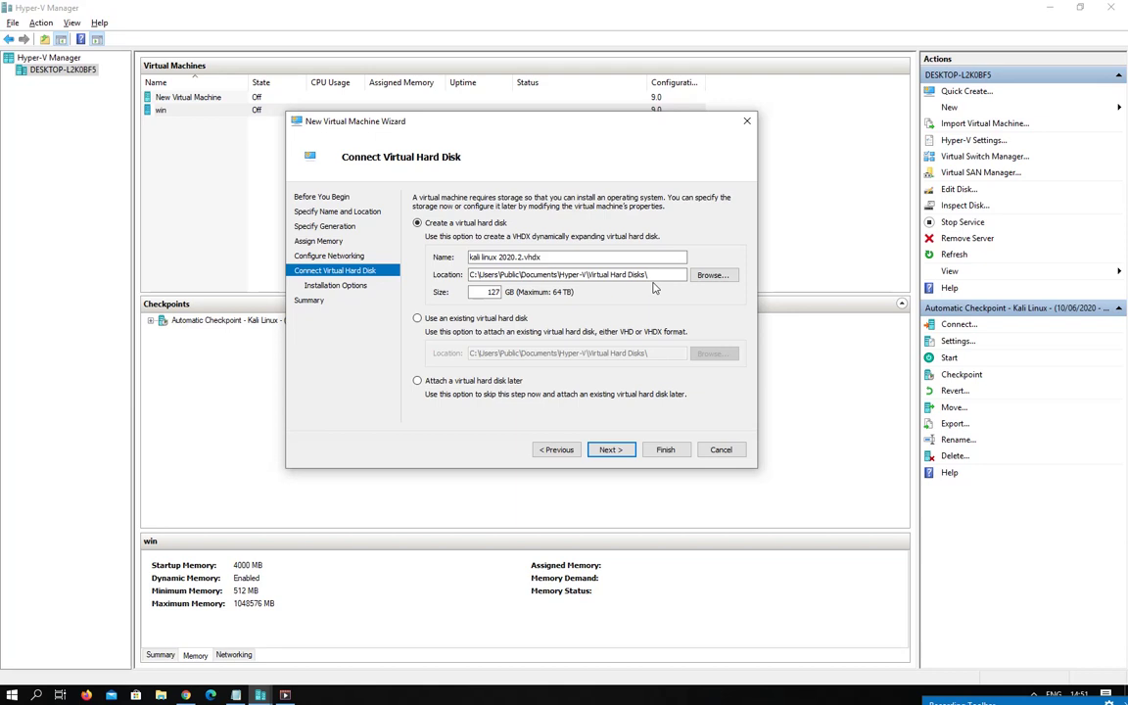
Create a new 200 GB virtual hard disk named kali linux 2020.2.vhdx.
click(417, 319)
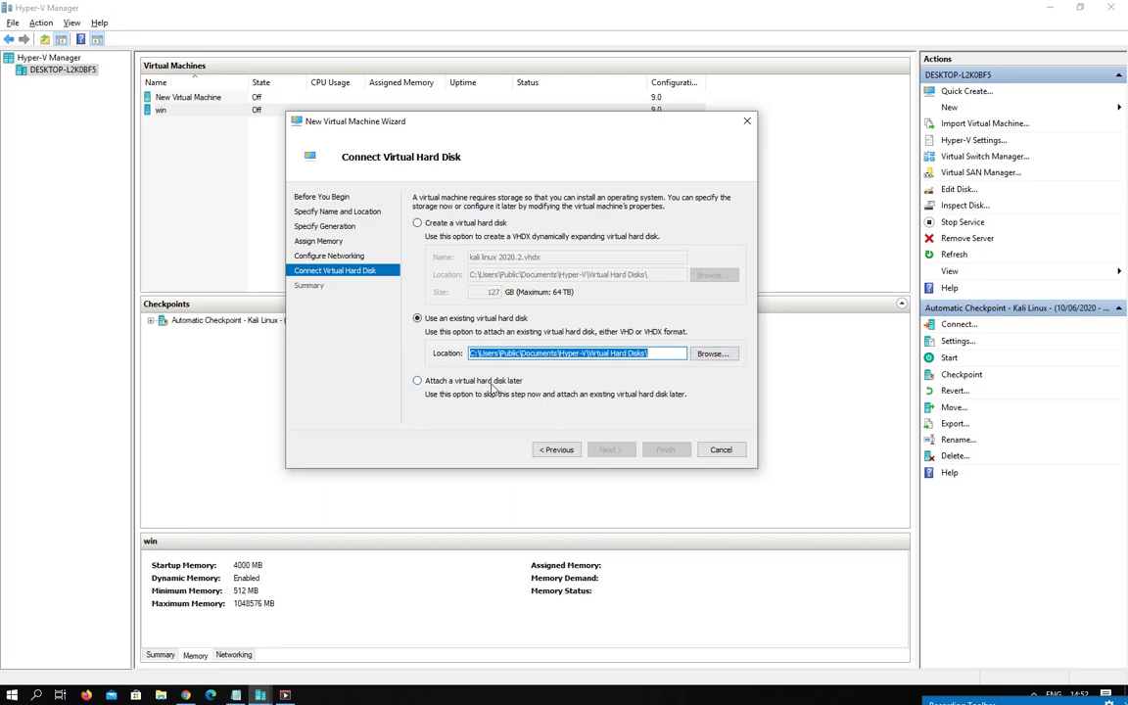
click(418, 224)
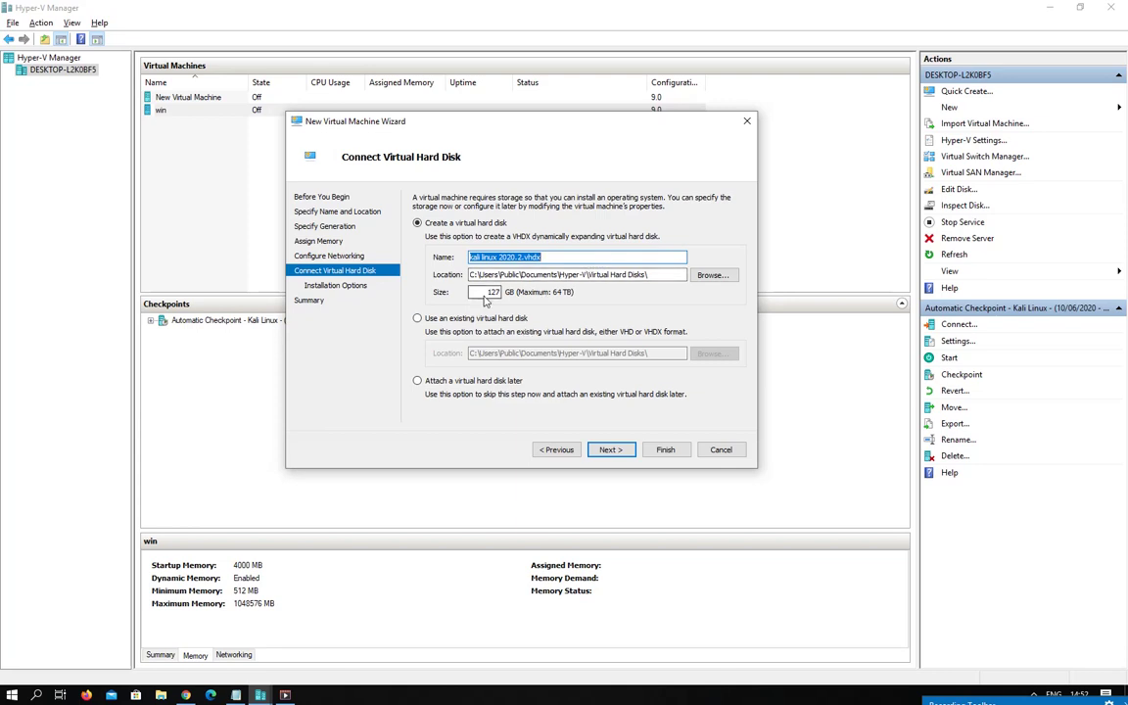
click(486, 292)
double_click(486, 297)
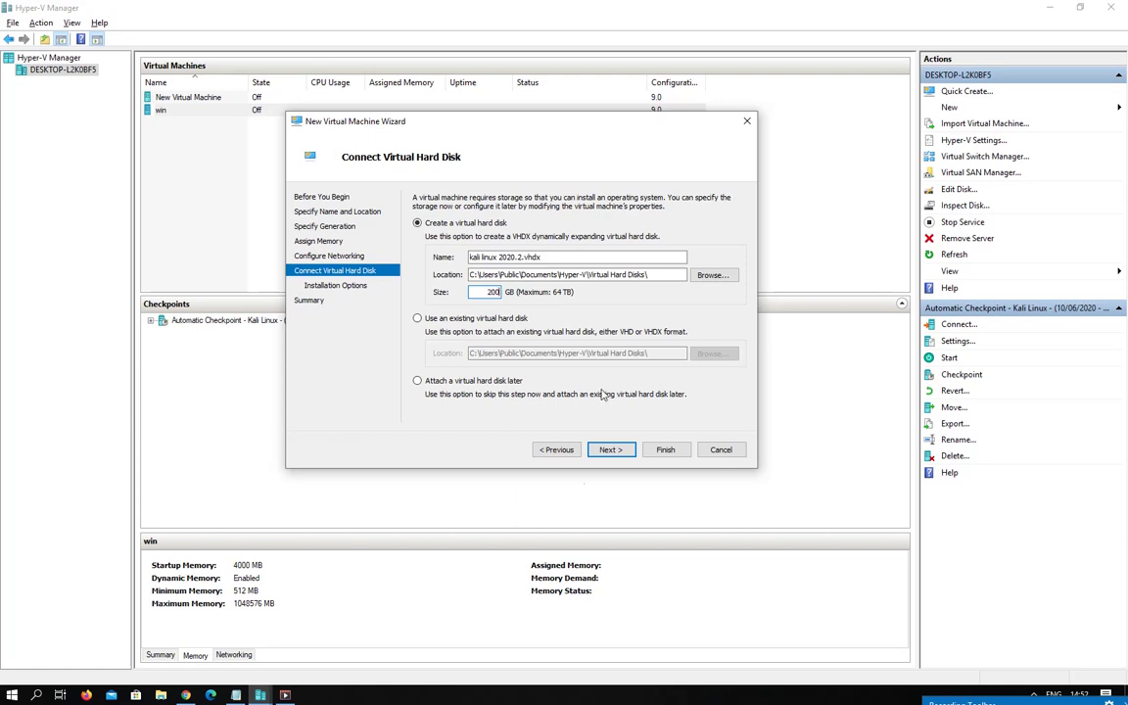
click(611, 450)
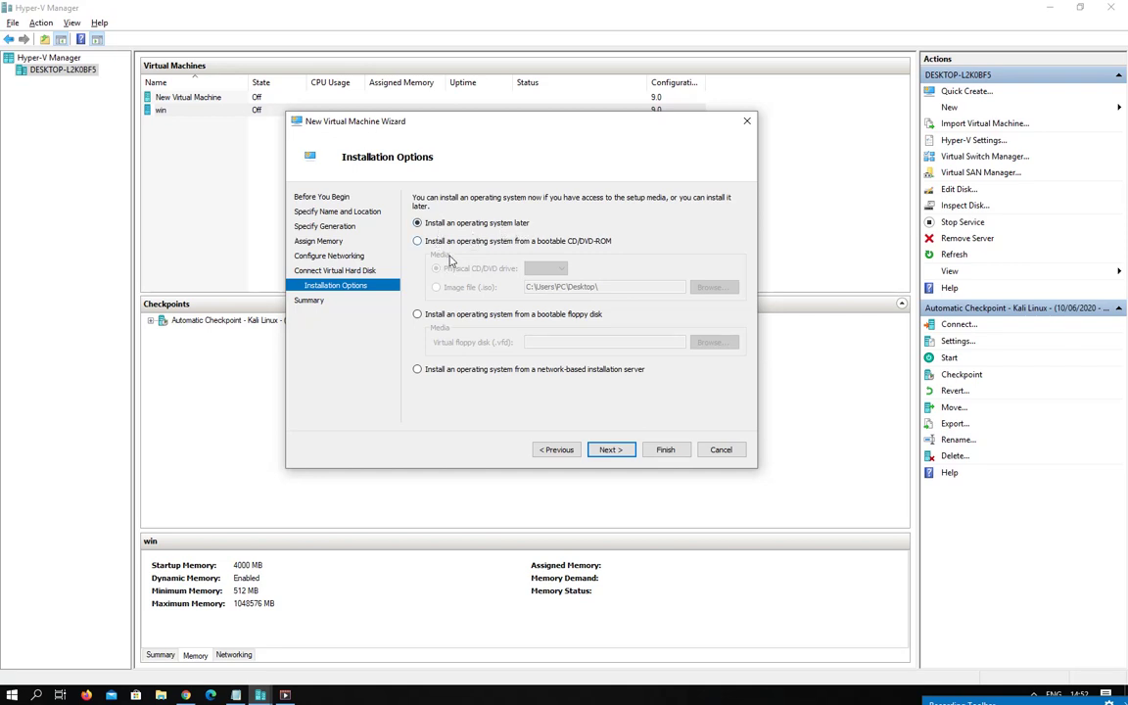
Install from the kali-linux-2020.2-installer-amd64.iso image file and continue to the summary.
click(417, 241)
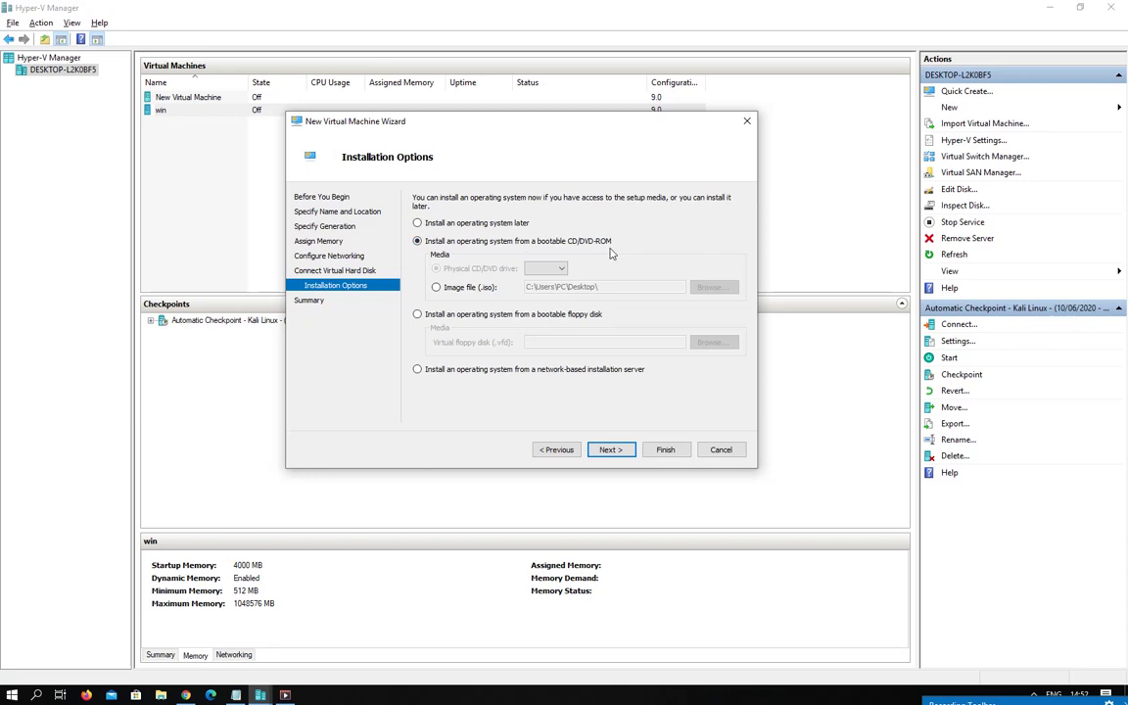
click(441, 288)
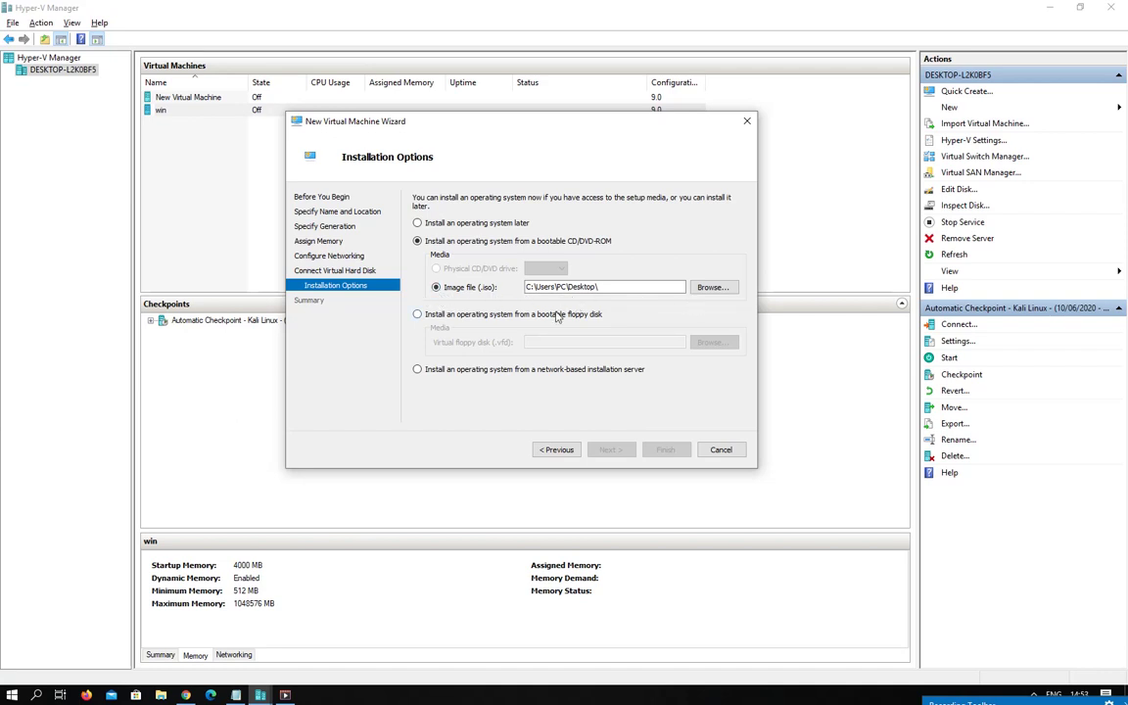
click(452, 315)
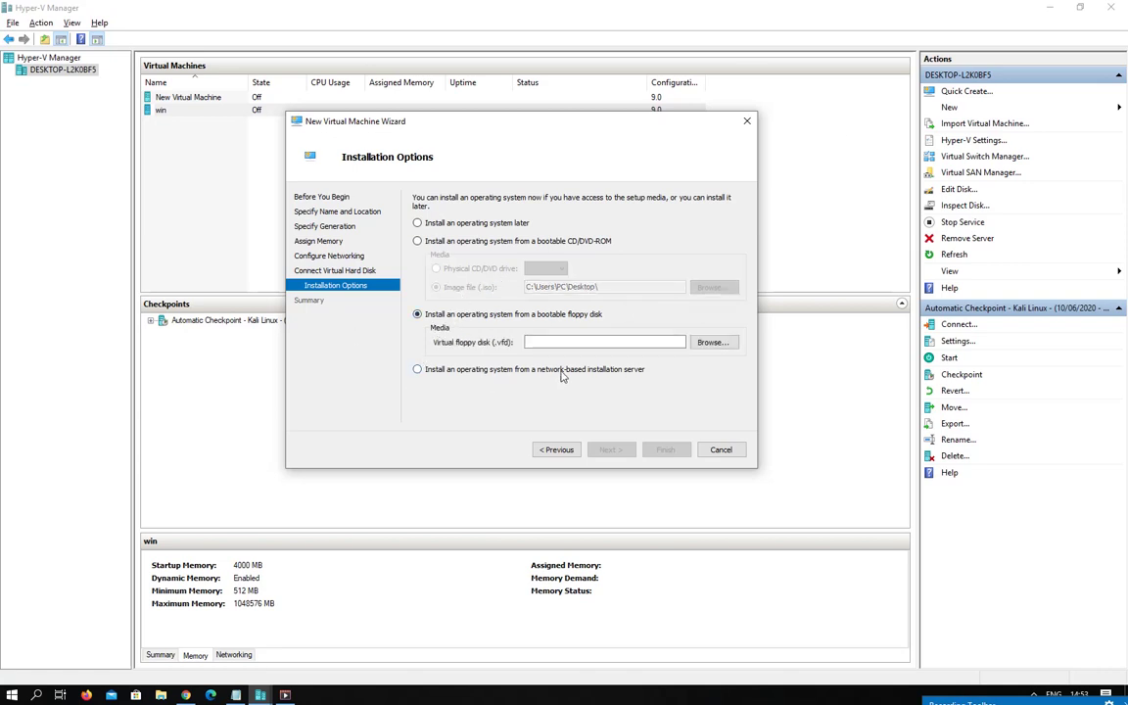
click(419, 241)
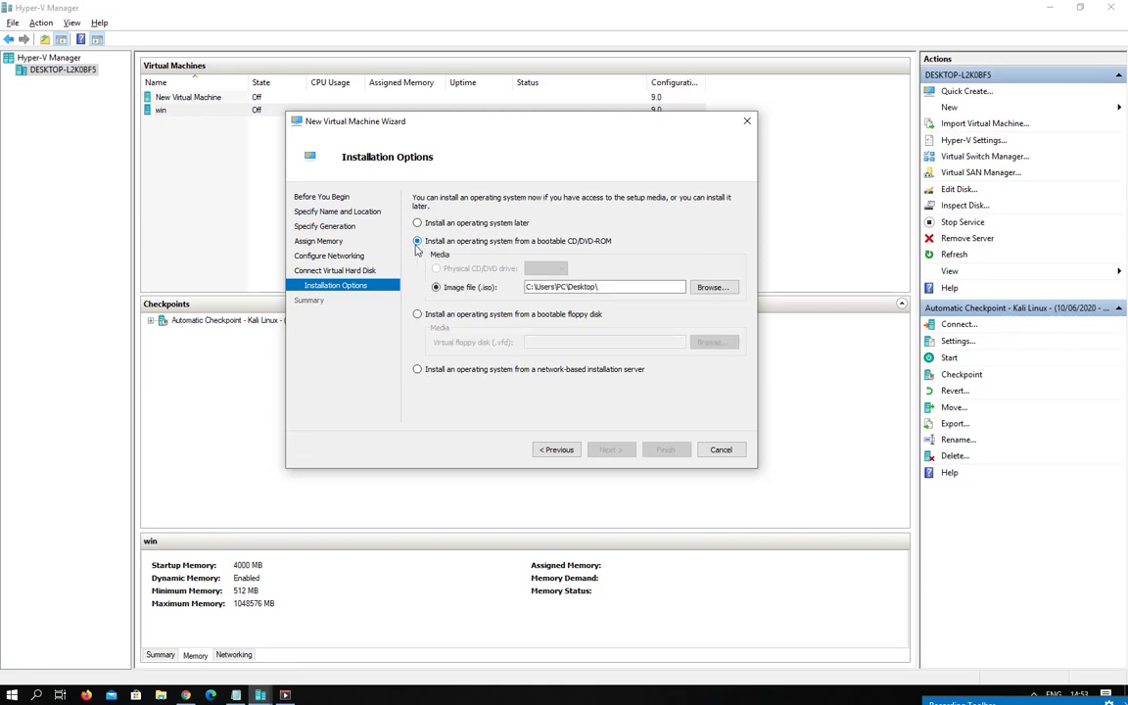
click(714, 289)
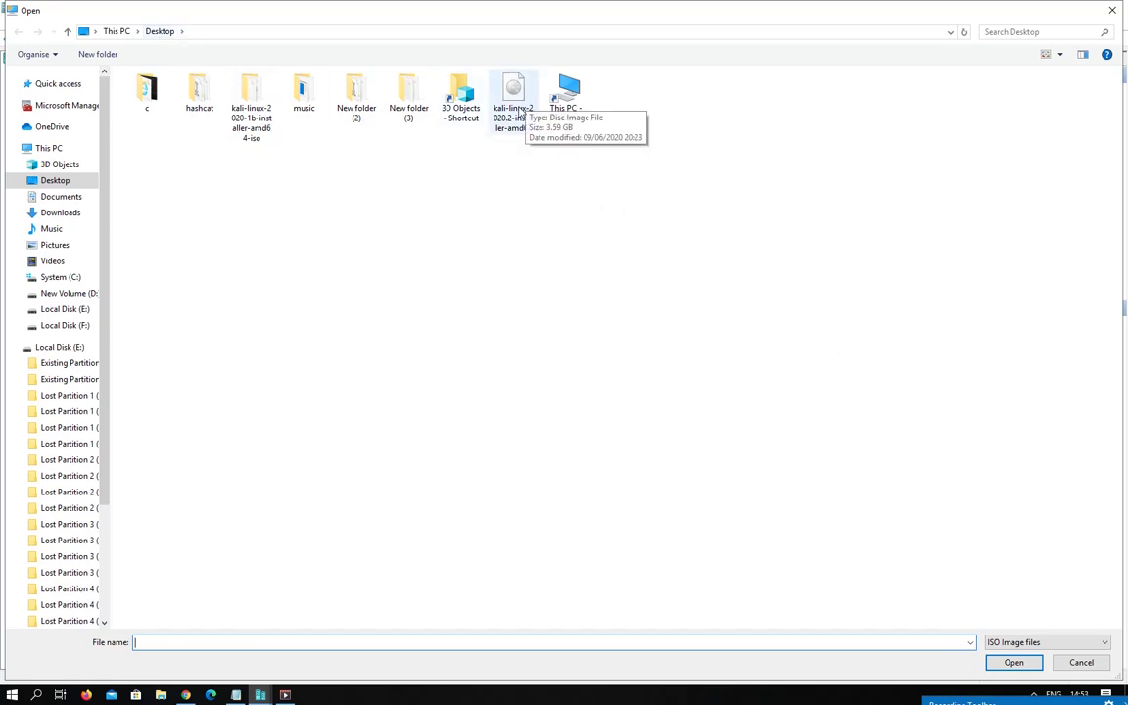
click(514, 108)
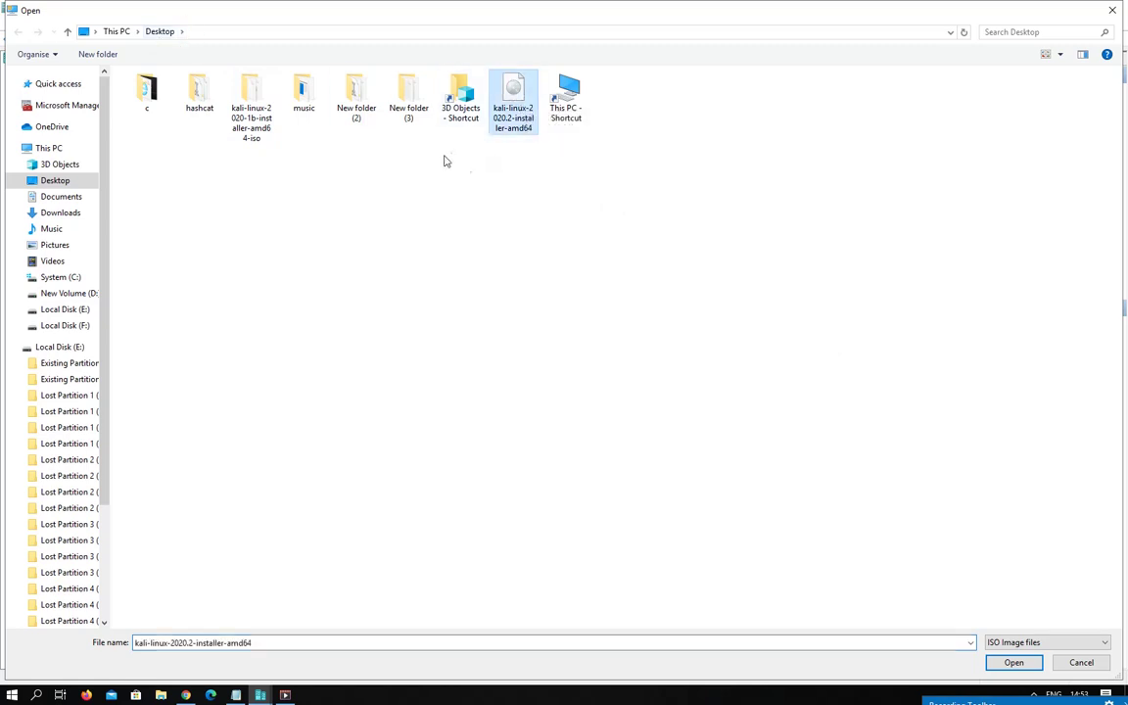
double_click(520, 102)
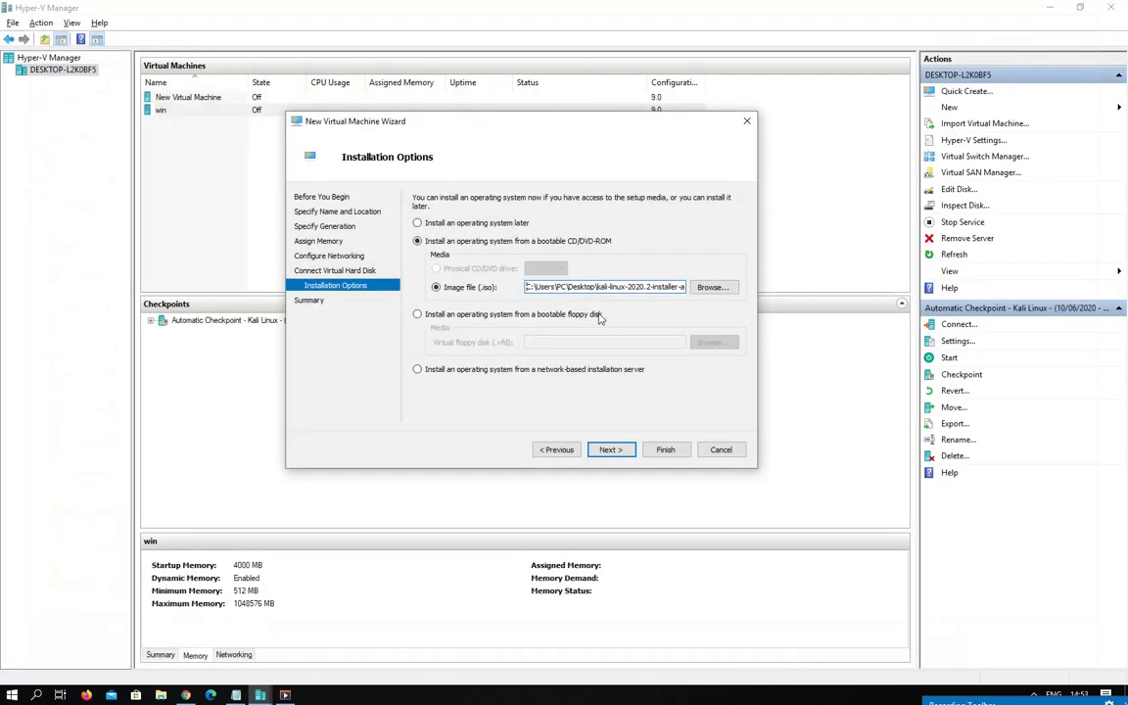
click(611, 451)
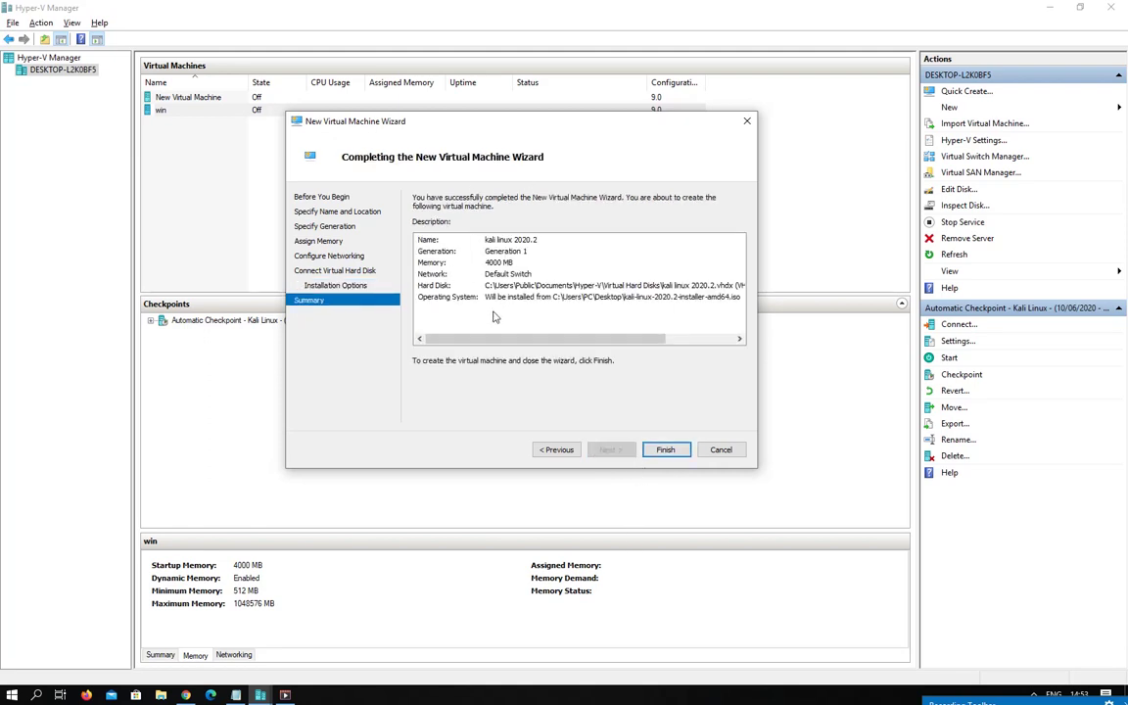
Finish creating the kali linux 2020.2 VM and briefly open, then close, its connection window.
click(663, 451)
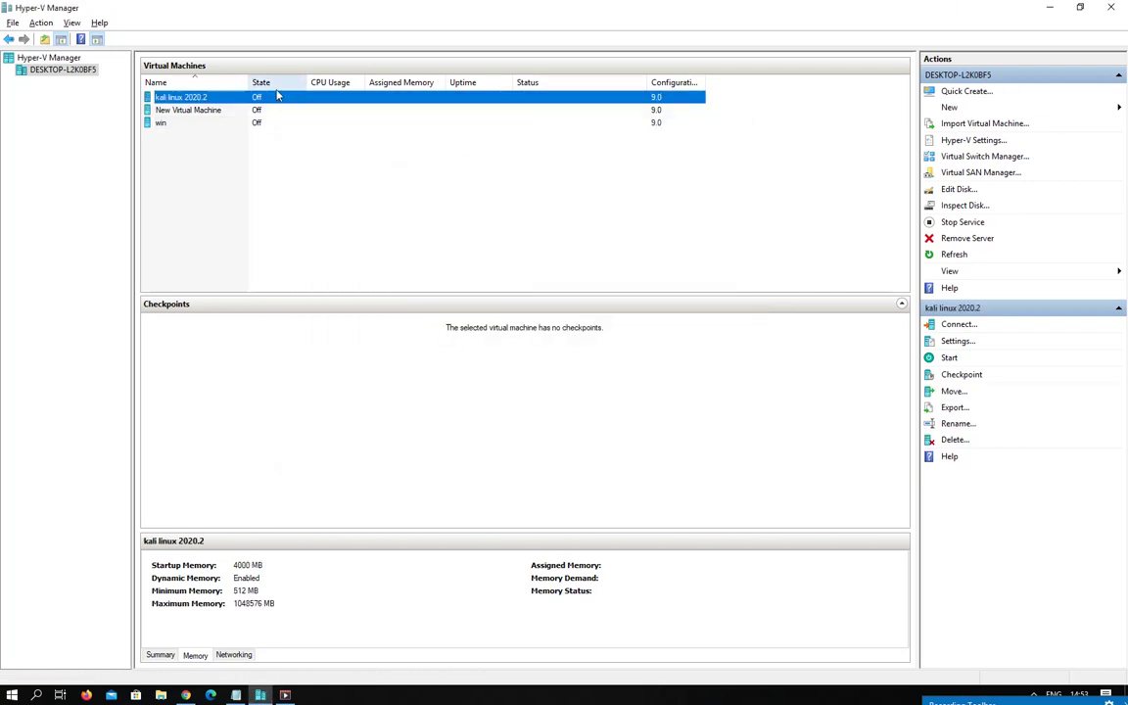
right_click(184, 100)
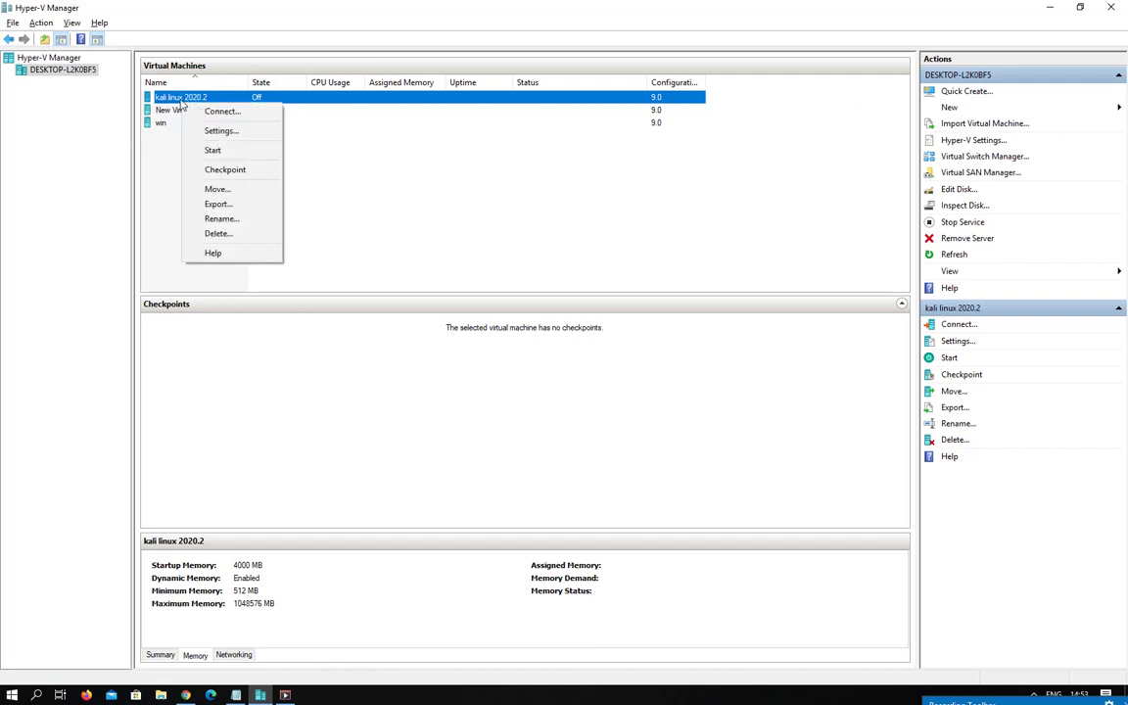
click(235, 113)
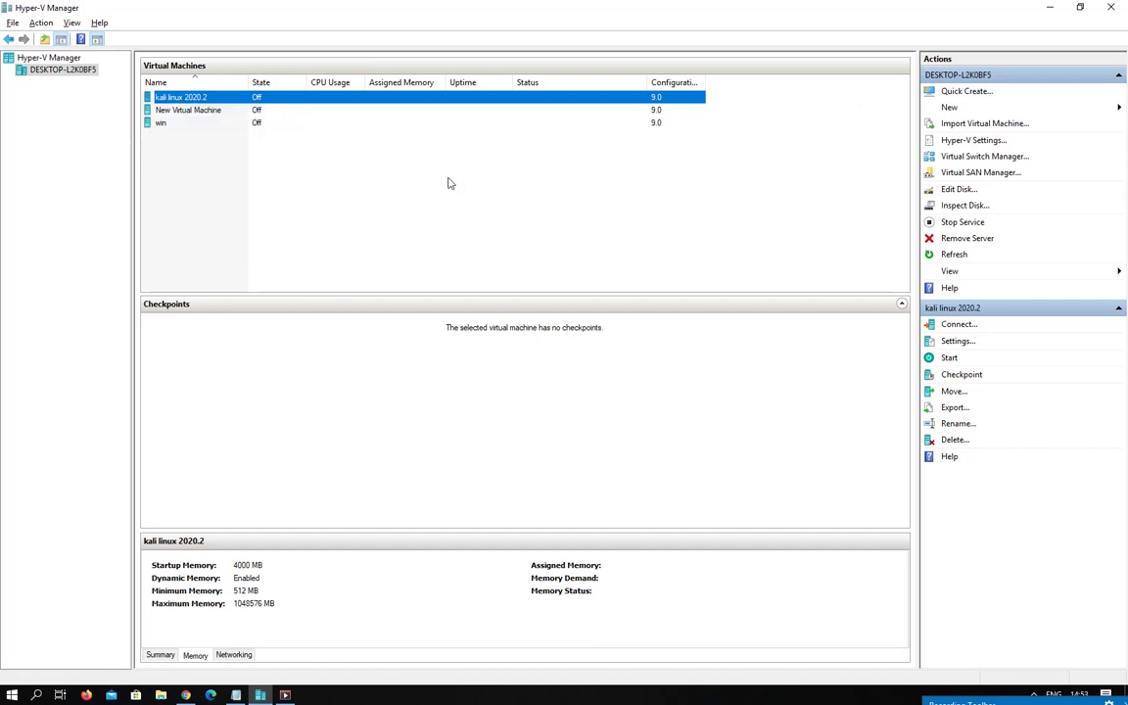
drag(663, 227, 493, 200)
click(819, 202)
Reopen the Virtual Machine Connection window for kali linux 2020.2 and move it up-left.
right_click(180, 102)
click(295, 98)
right_click(297, 98)
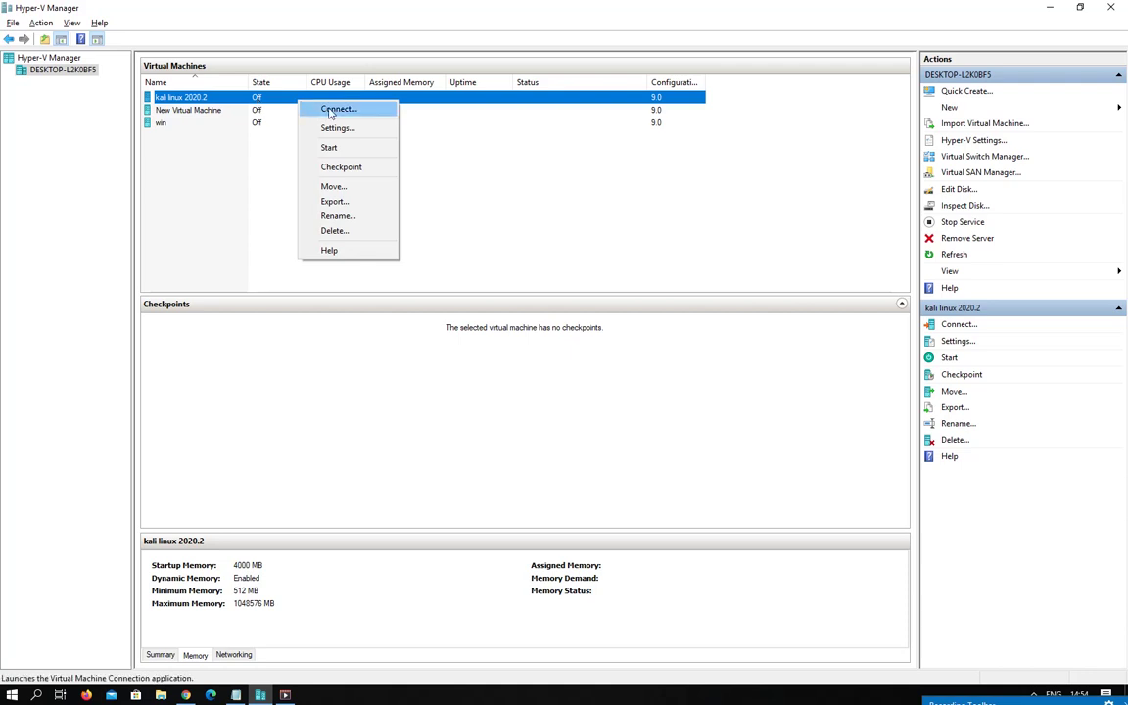
click(186, 100)
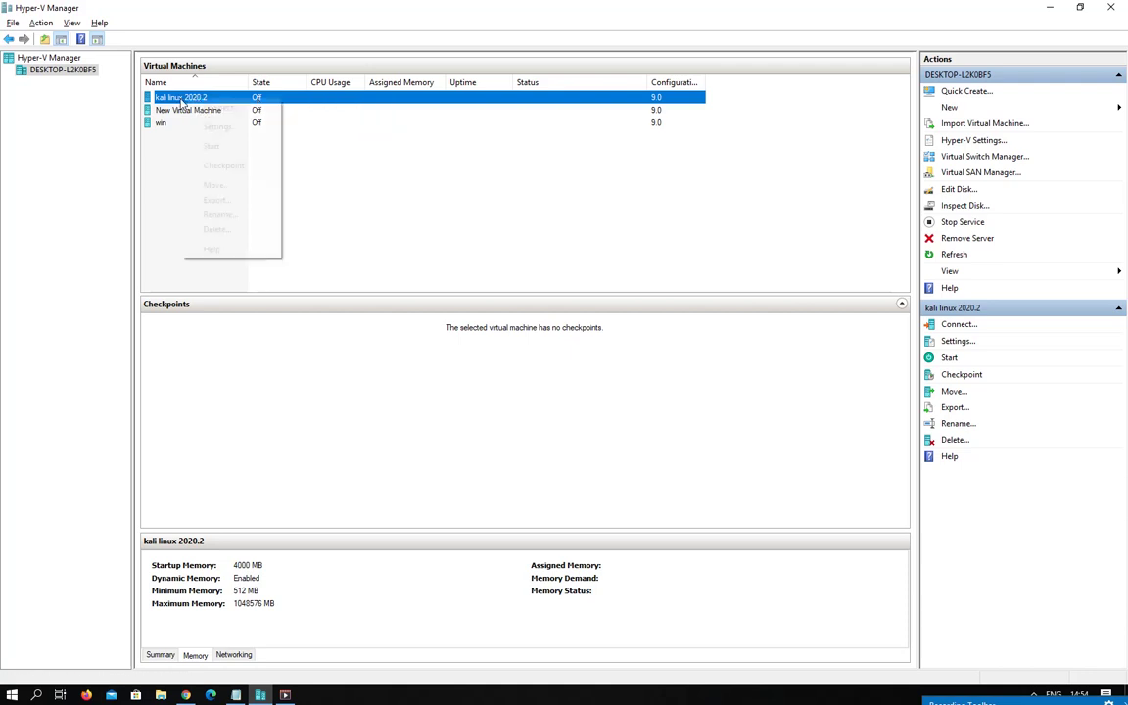
right_click(184, 100)
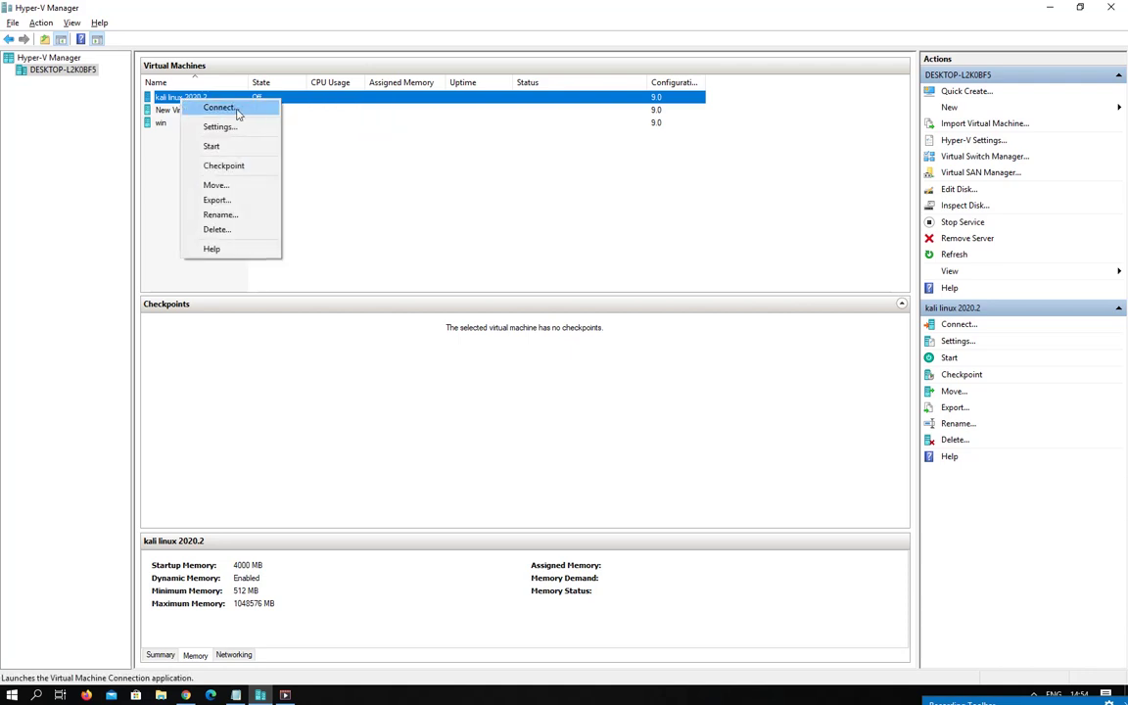
click(489, 208)
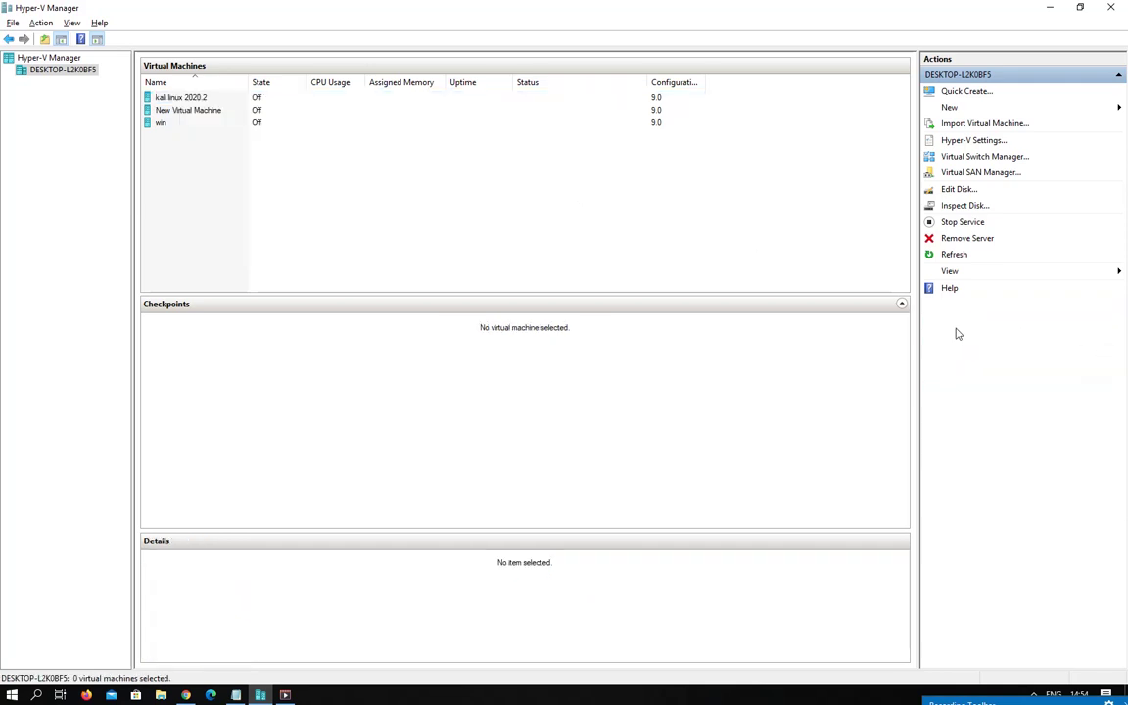
click(164, 97)
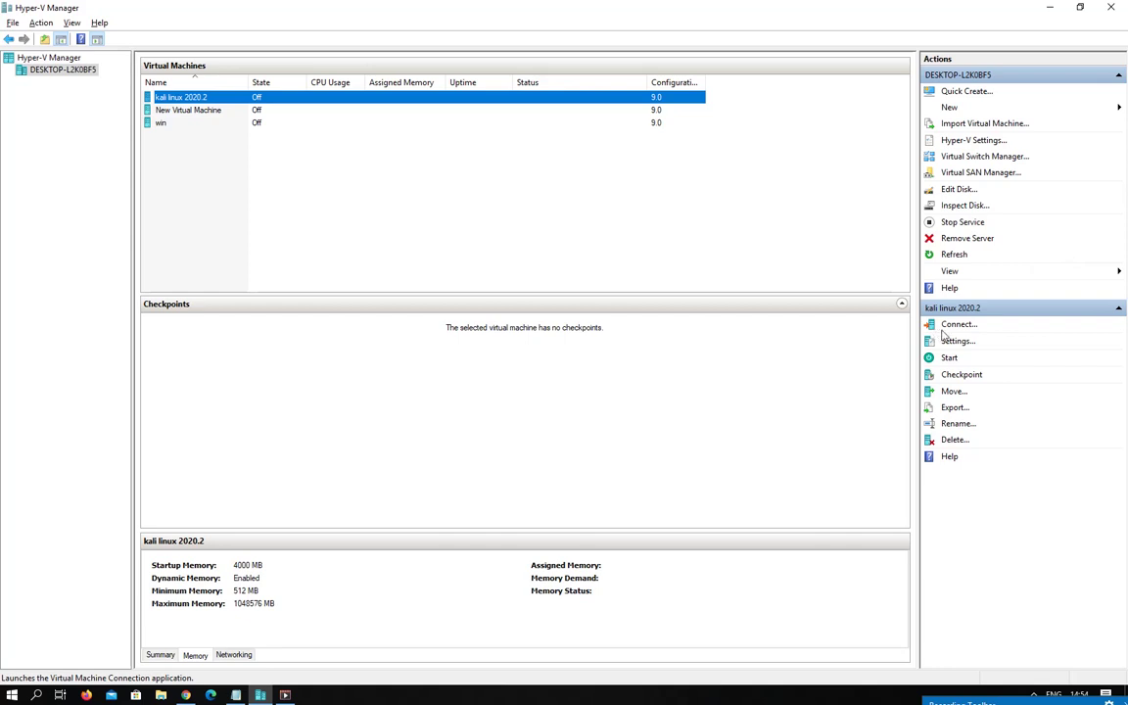
right_click(189, 97)
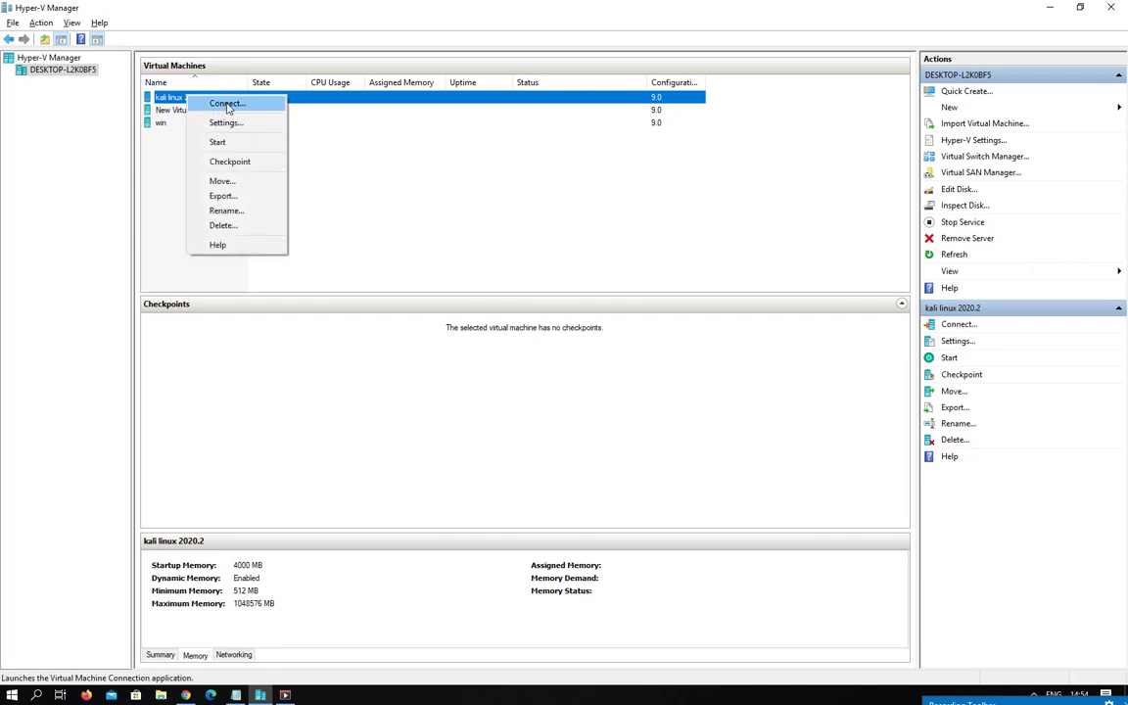
click(218, 104)
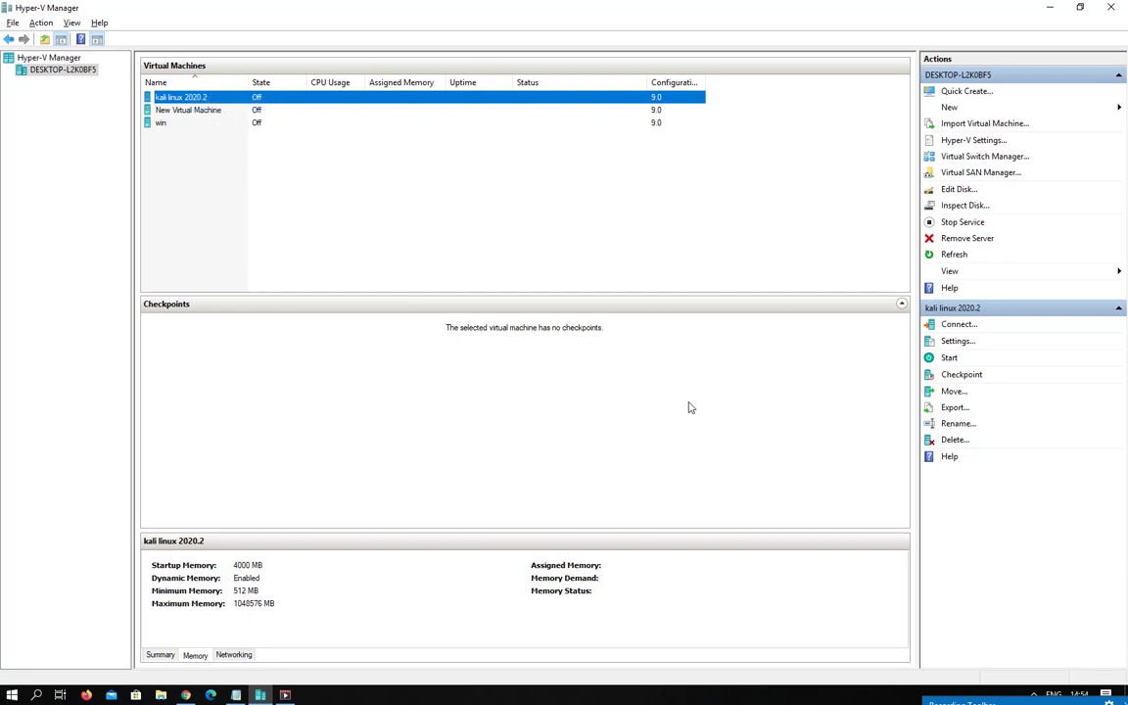
drag(577, 204, 501, 156)
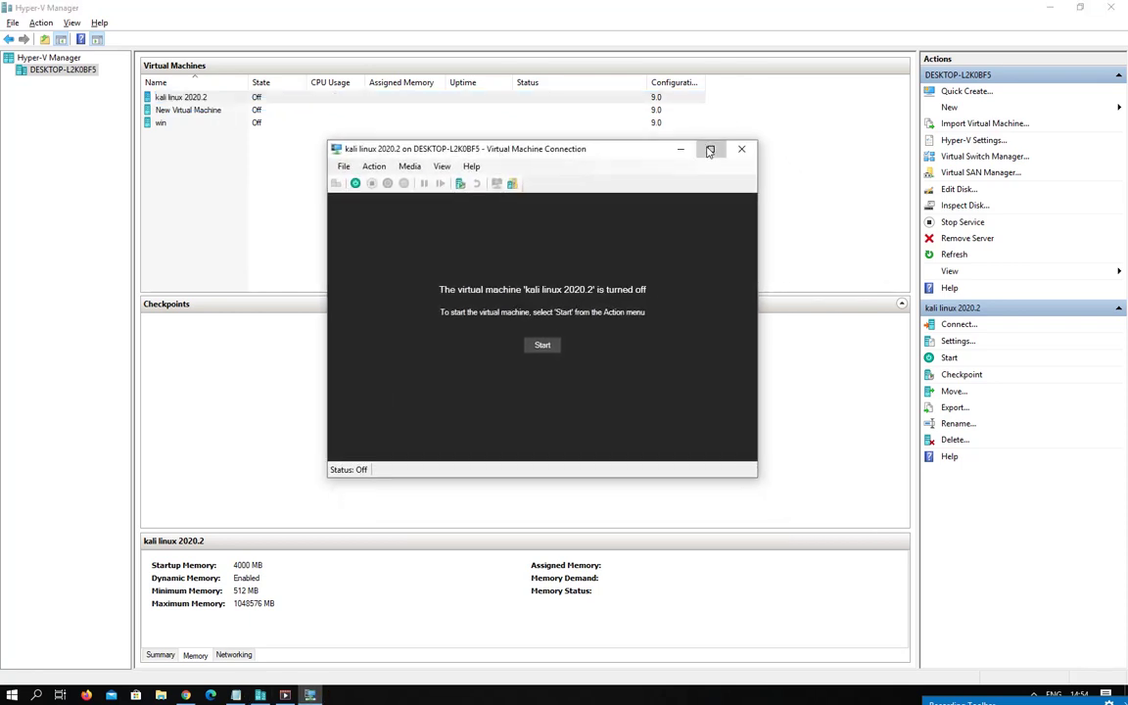
Start the kali linux 2020.2 VM and maximize its window at the Kali boot menu.
click(538, 347)
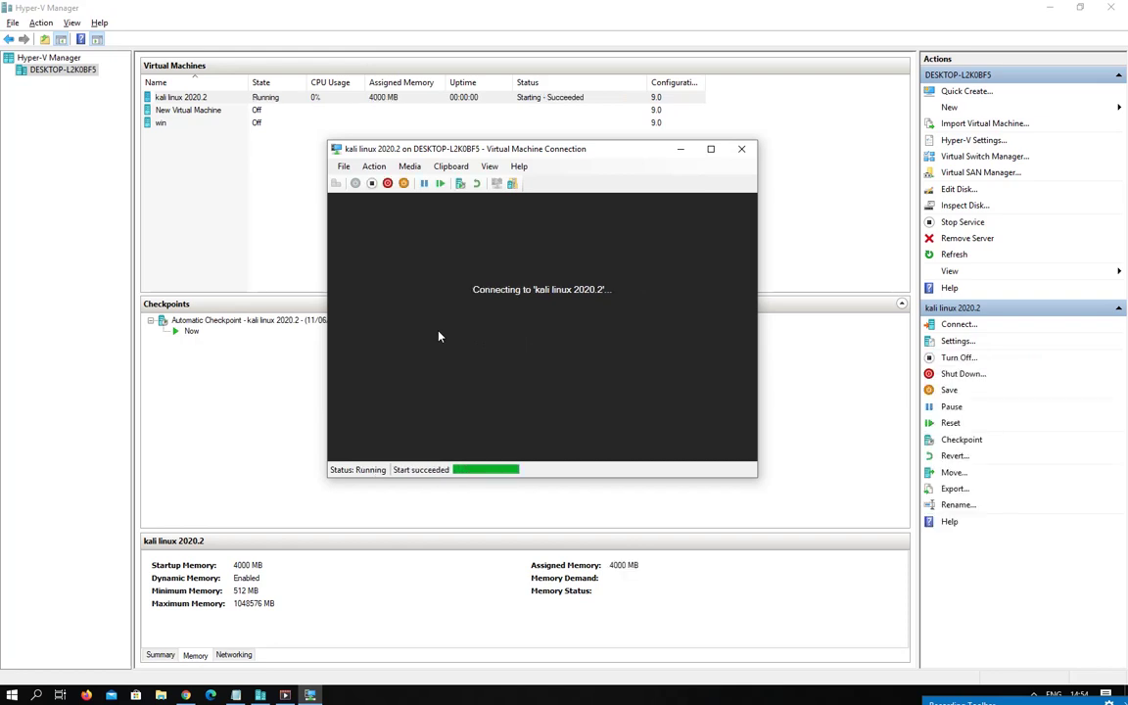
click(711, 148)
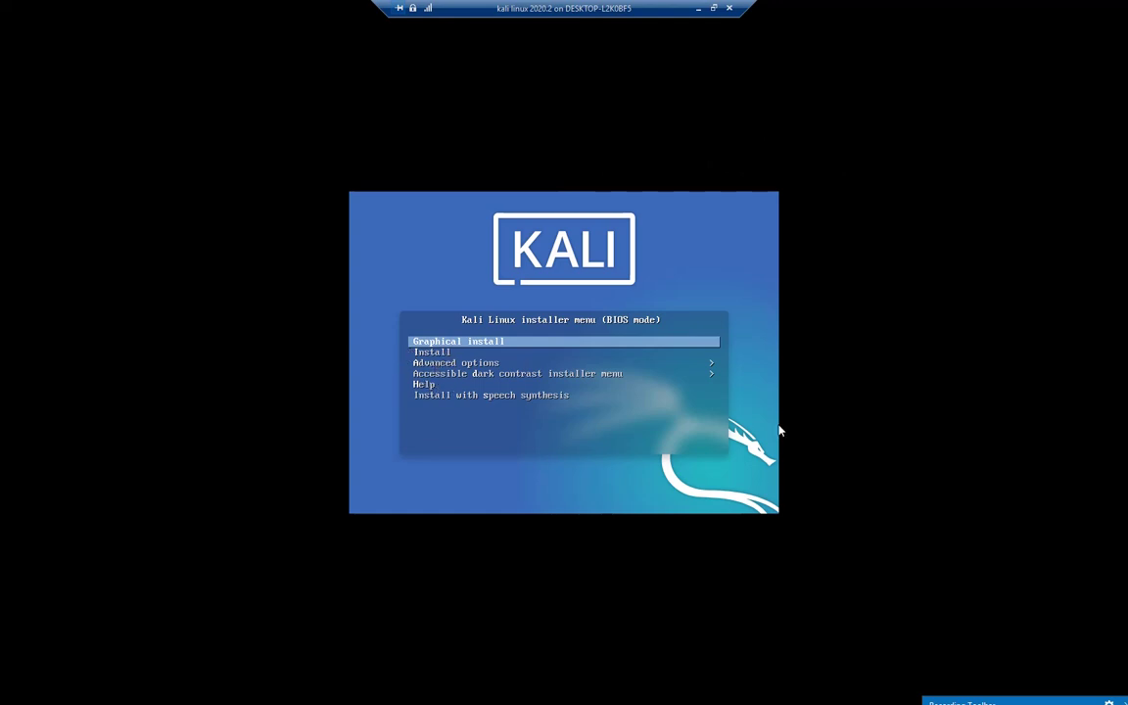
Launch Graphical install choosing English, United Kingdom location and British English keyboard layout.
key(Return)
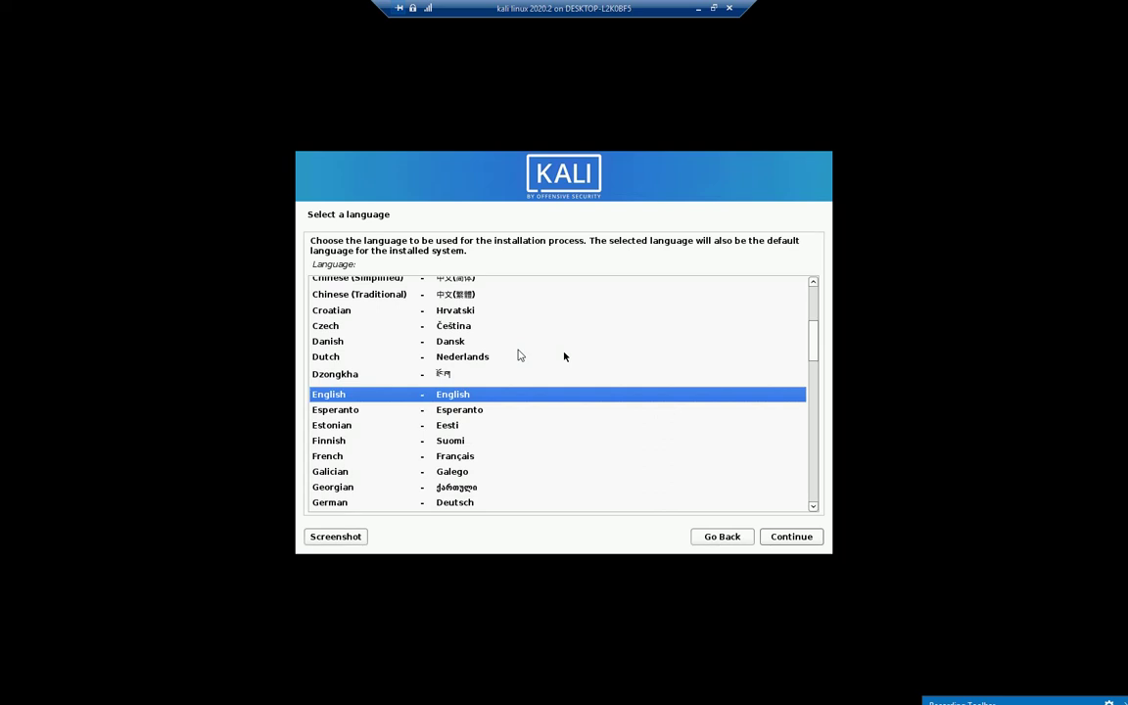
key(Return)
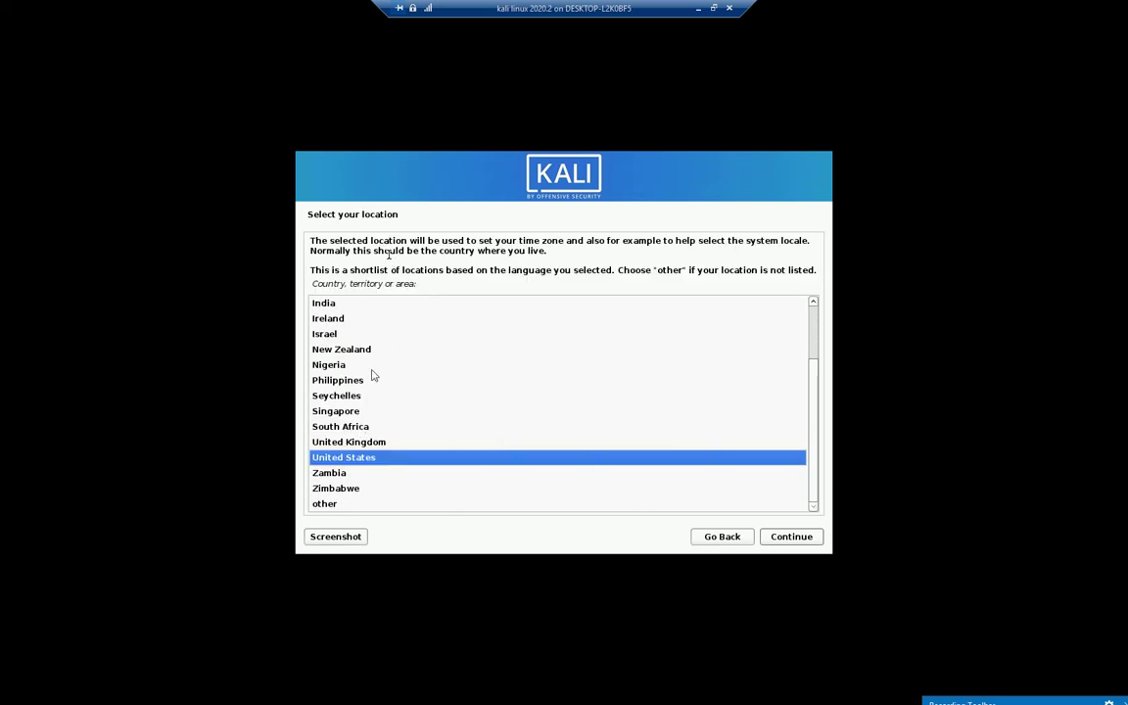
click(382, 441)
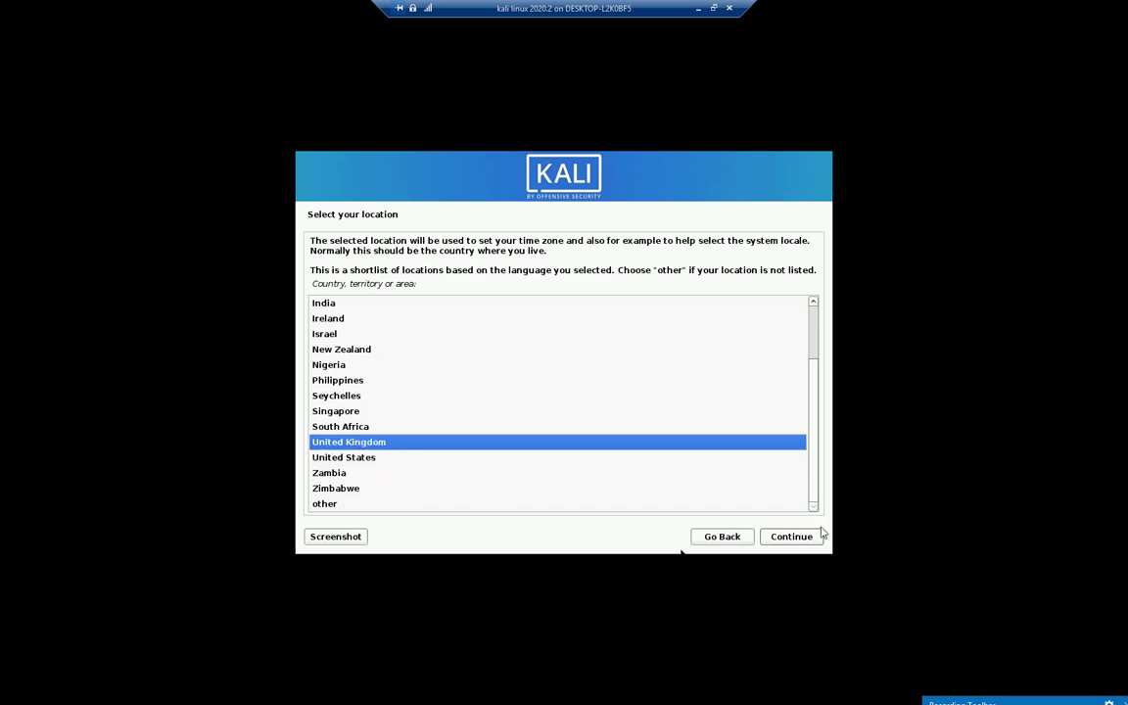
click(791, 537)
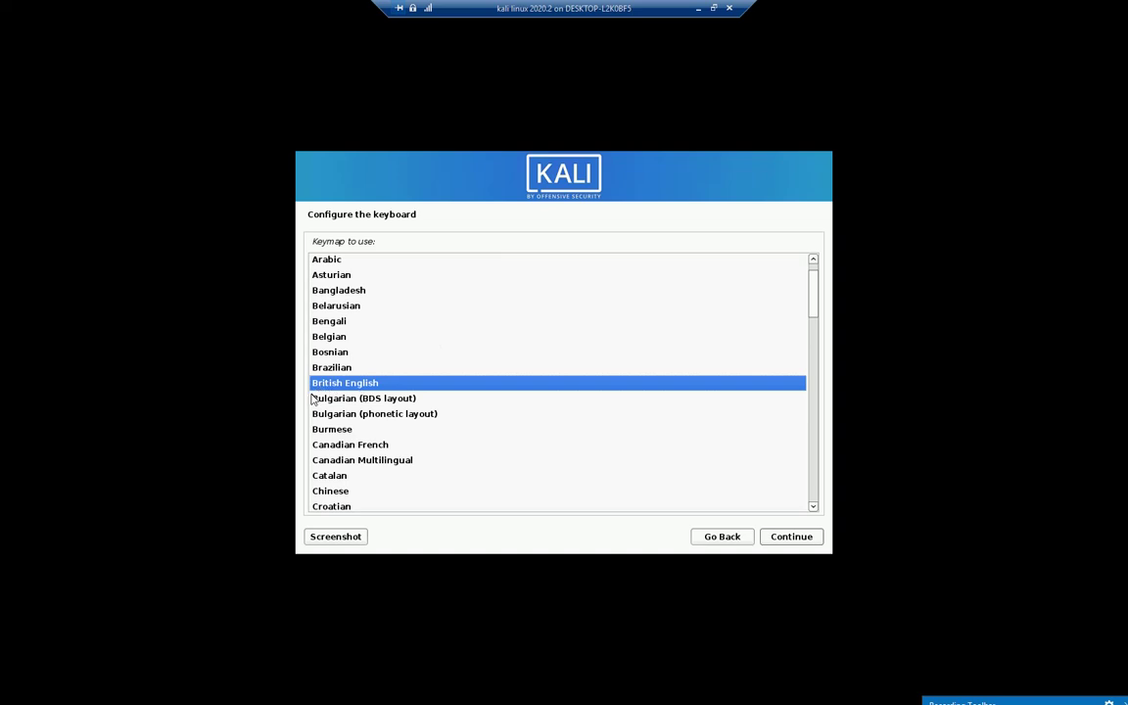
key(Return)
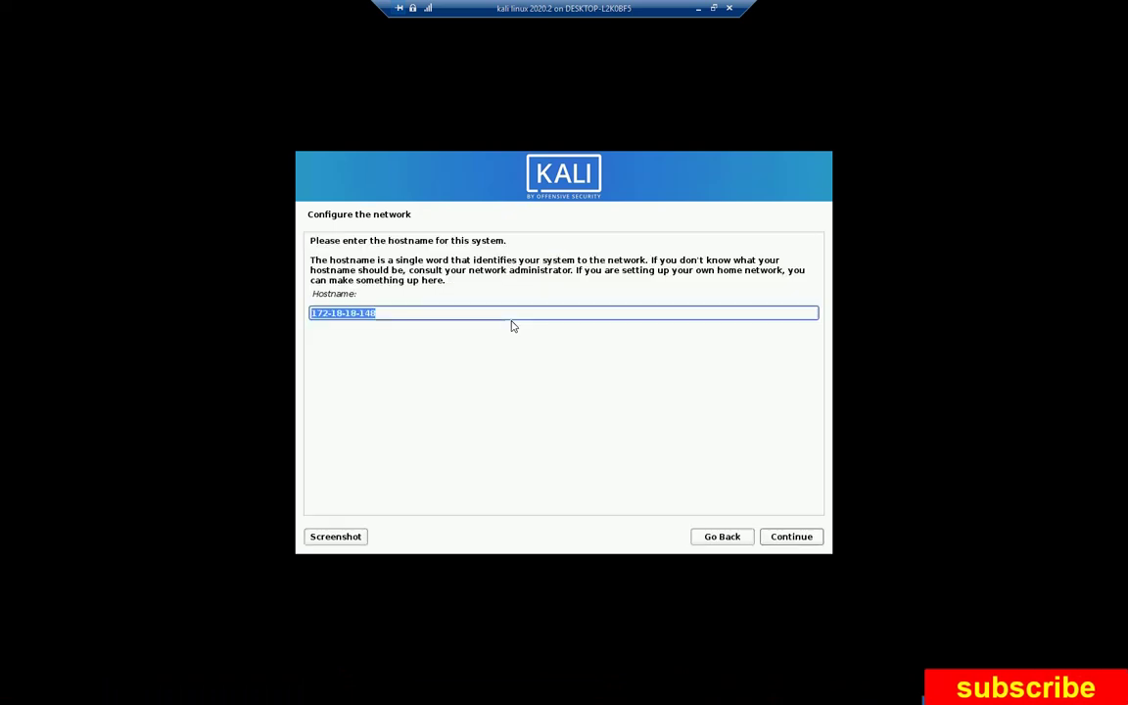
click(396, 317)
drag(396, 317, 226, 320)
text(a)
key(BackSpace)
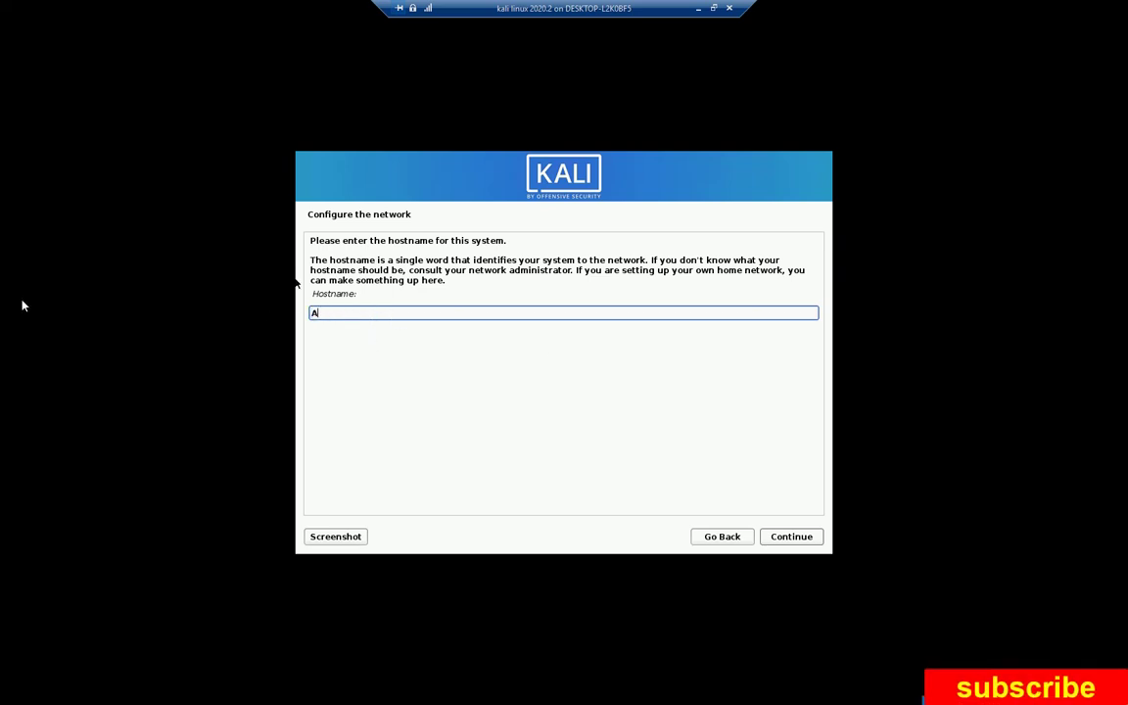
text(AH-Tacz)
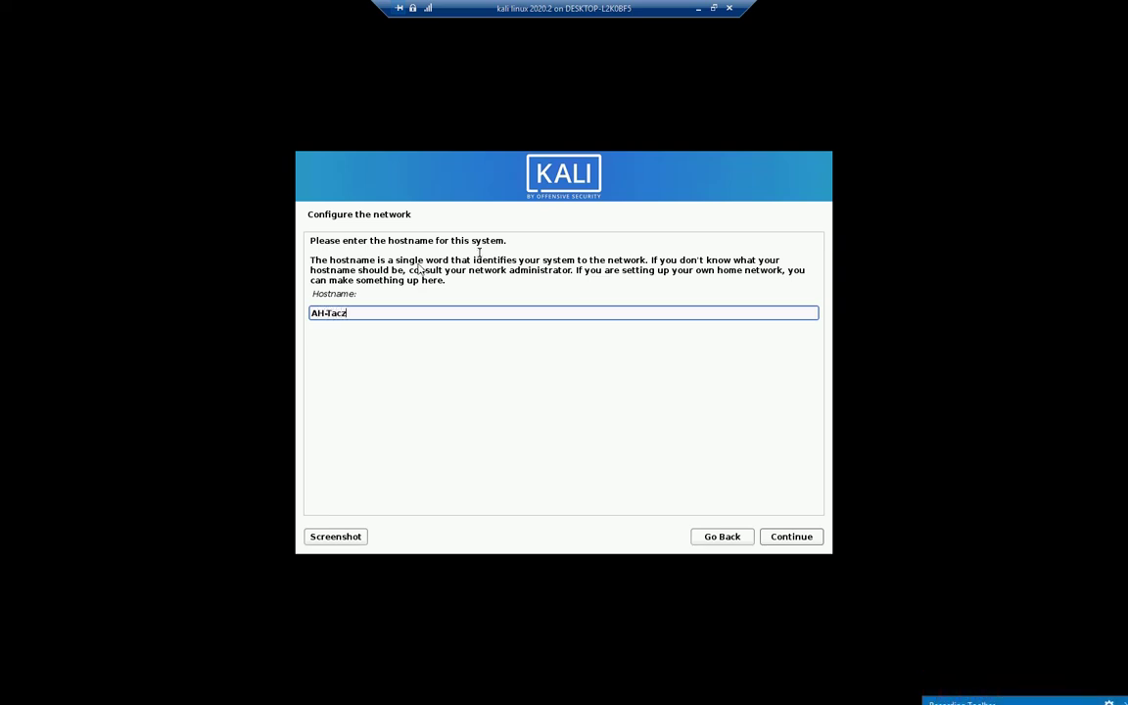
click(774, 541)
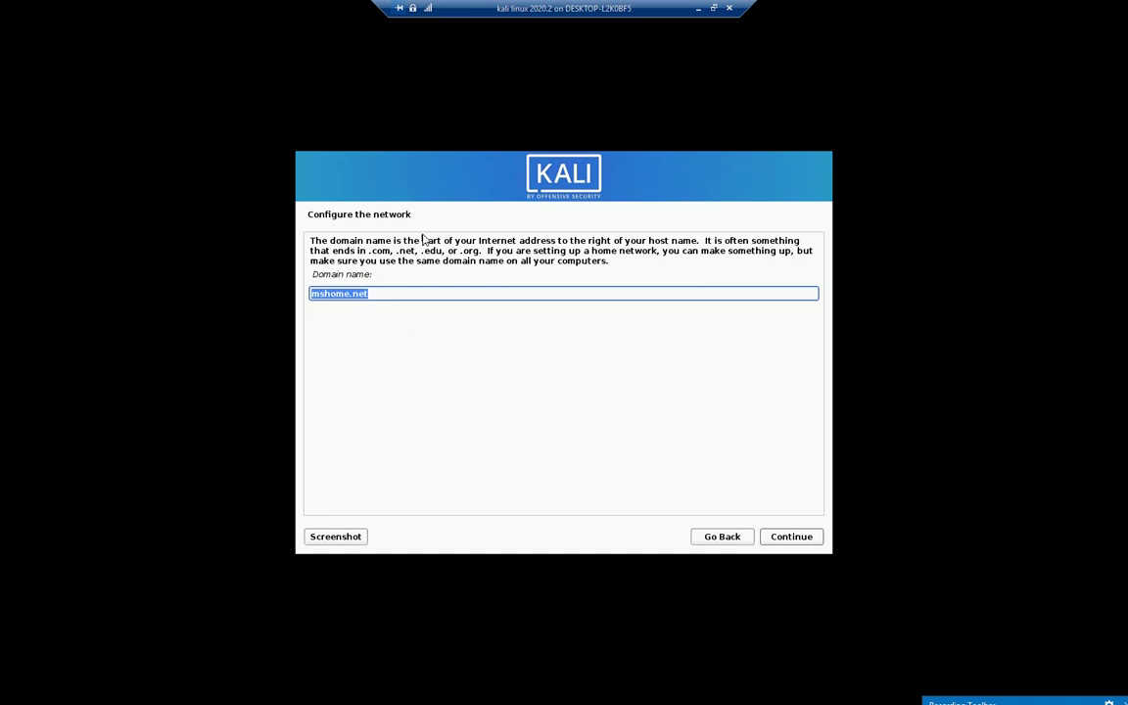
key(BackSpace)
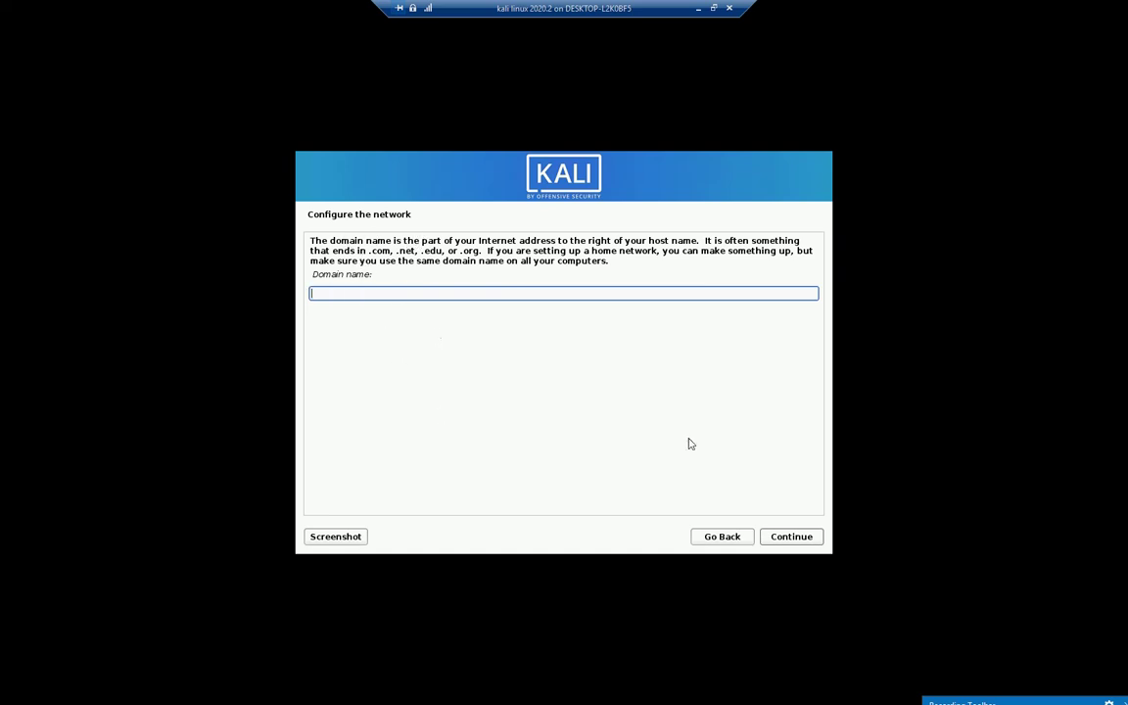
click(808, 539)
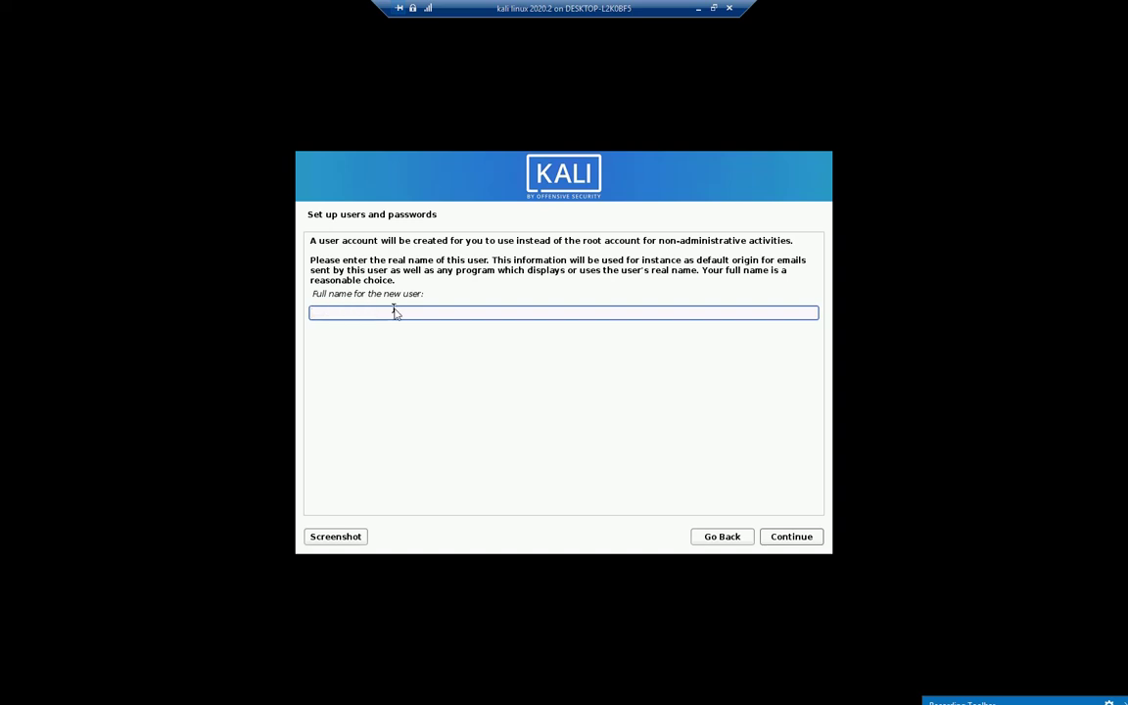
Enter the new user's full name and append an underscore to the suggested username.
text(AH Tacz)
click(783, 544)
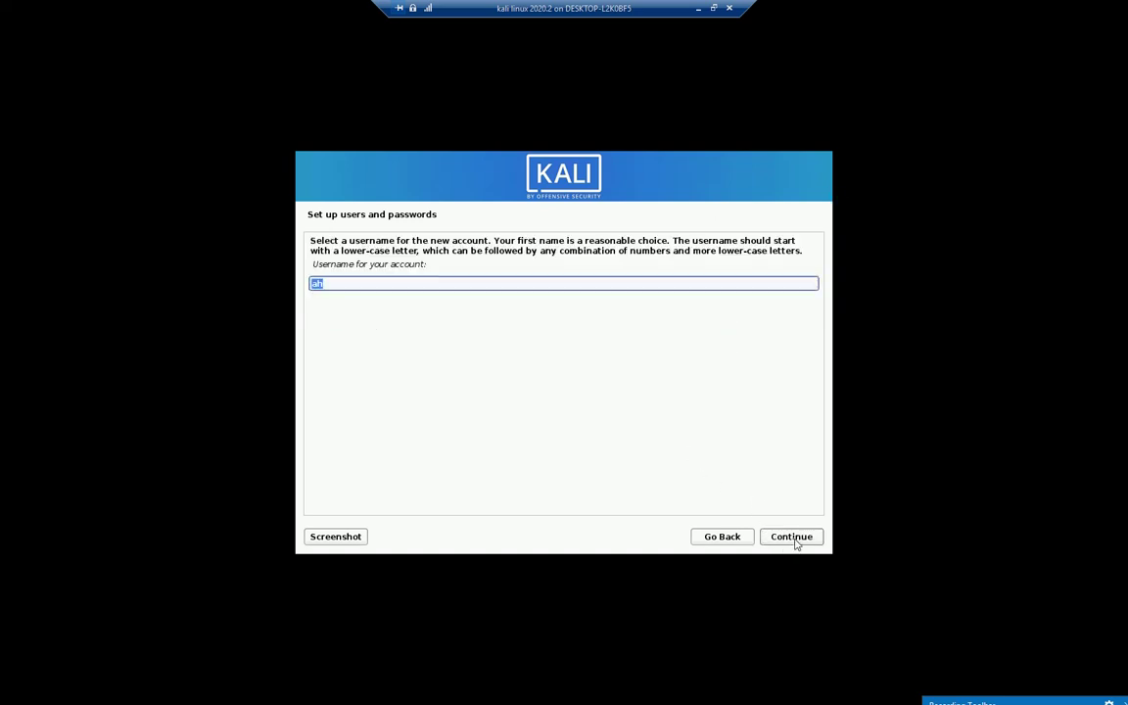
click(372, 283)
text(_)
click(801, 539)
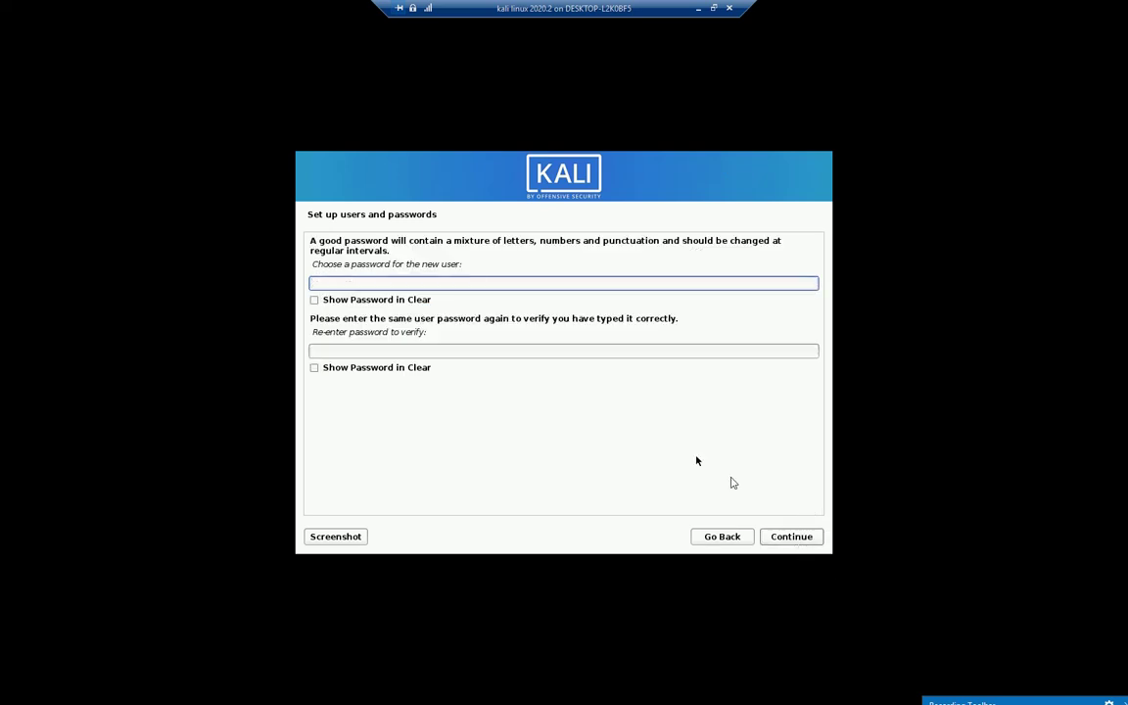
Set the new user's account password in both password fields.
text(1234)
click(370, 353)
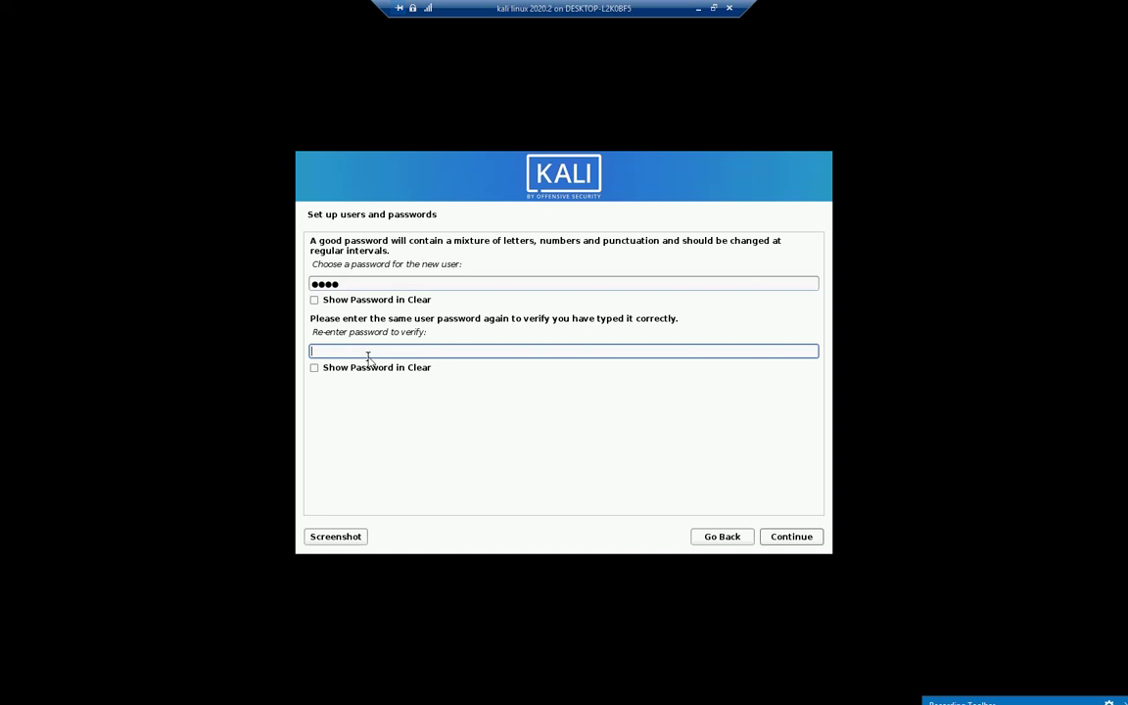
text(1234)
click(796, 536)
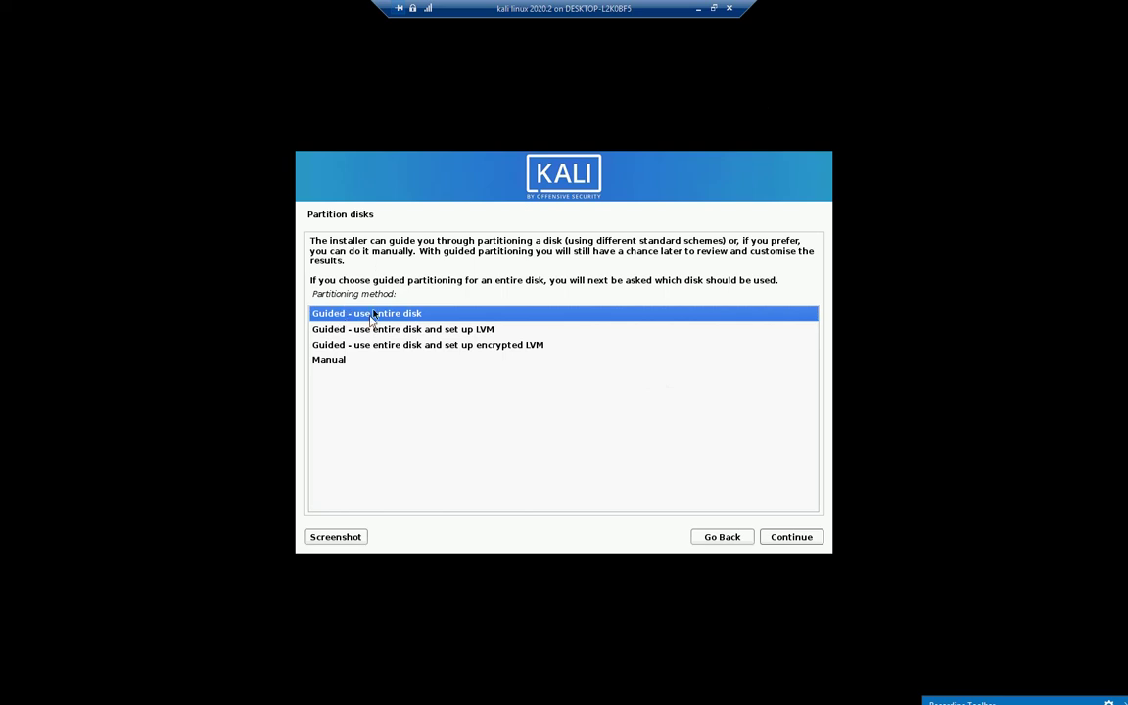
Guided-partition the entire 214.7 GB disk with all files in one partition and write changes.
click(791, 539)
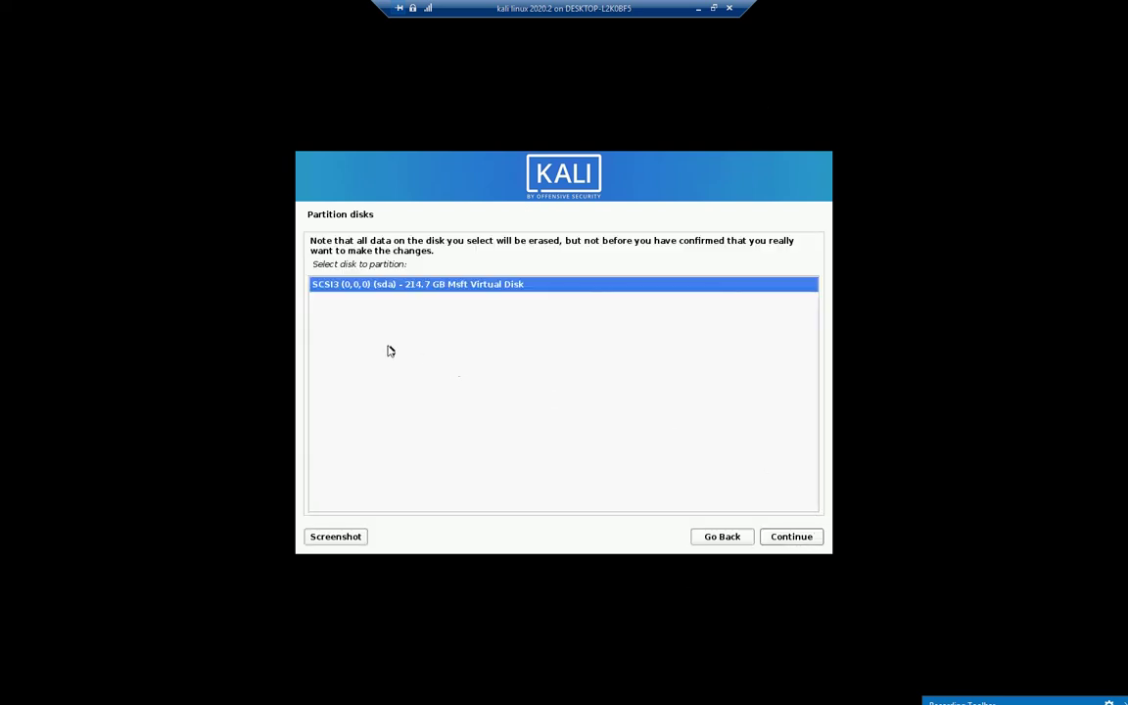
click(795, 539)
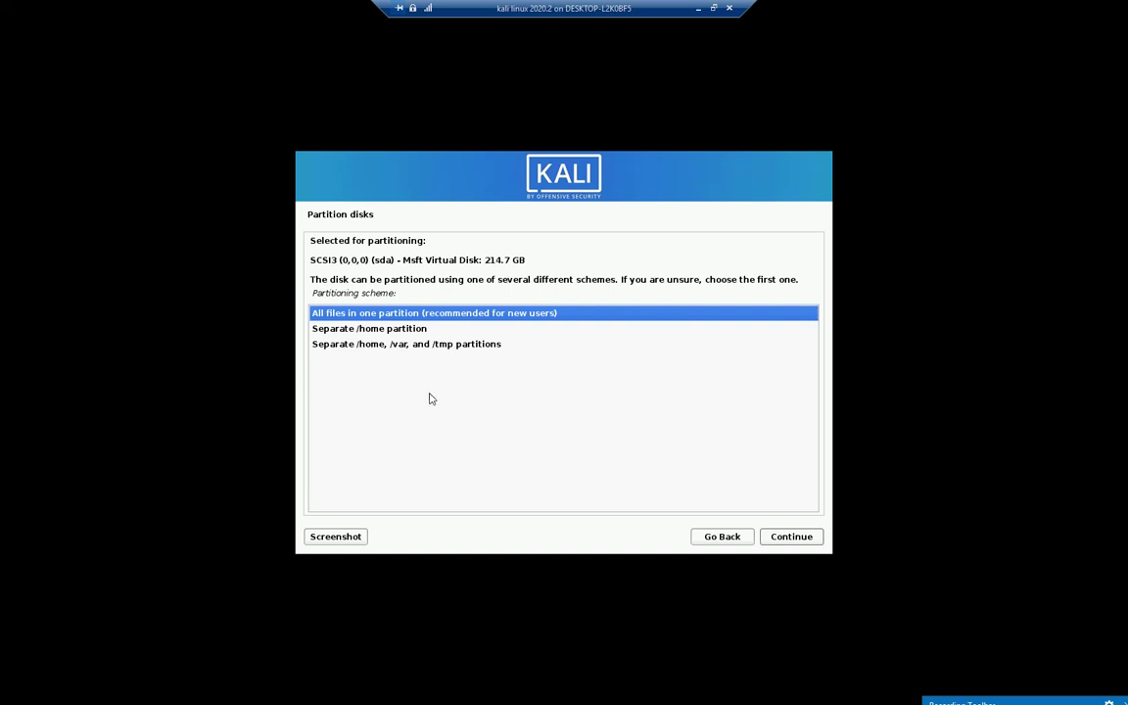
click(796, 540)
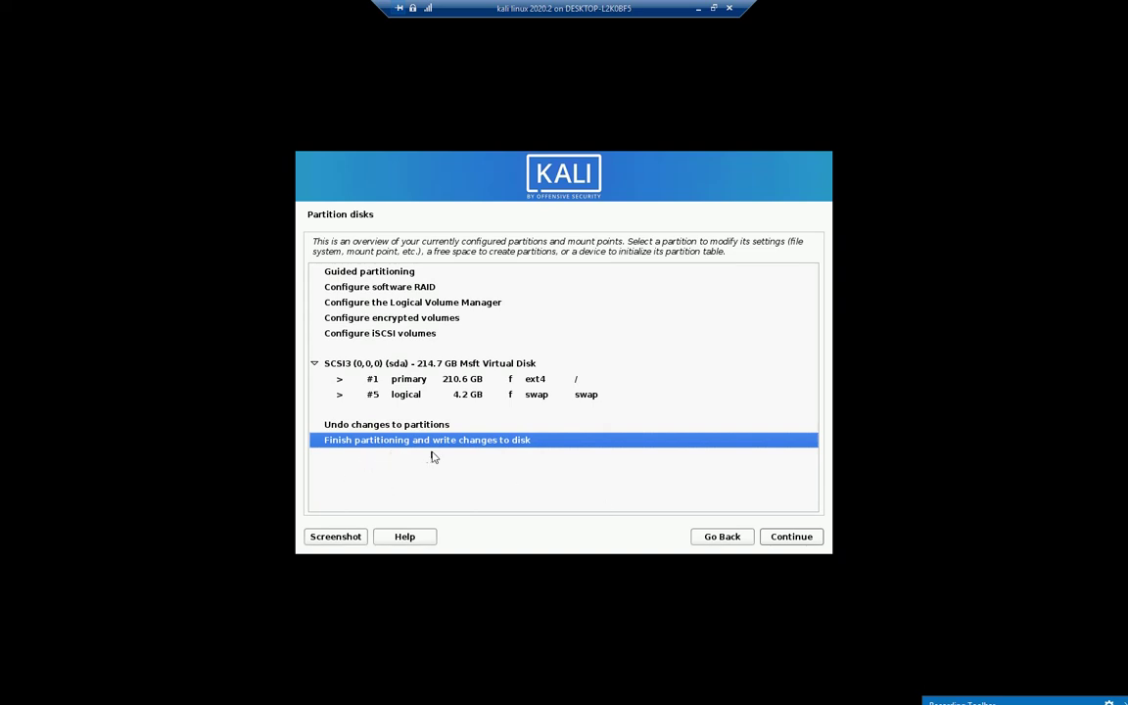
click(809, 540)
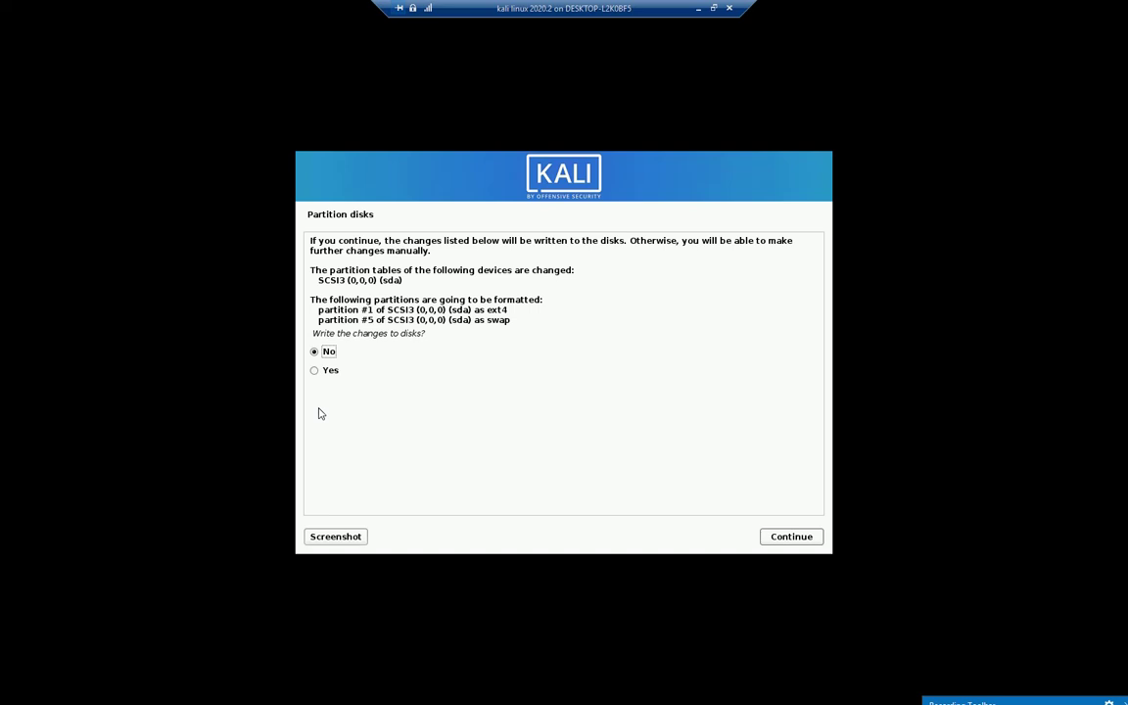
click(323, 373)
click(802, 541)
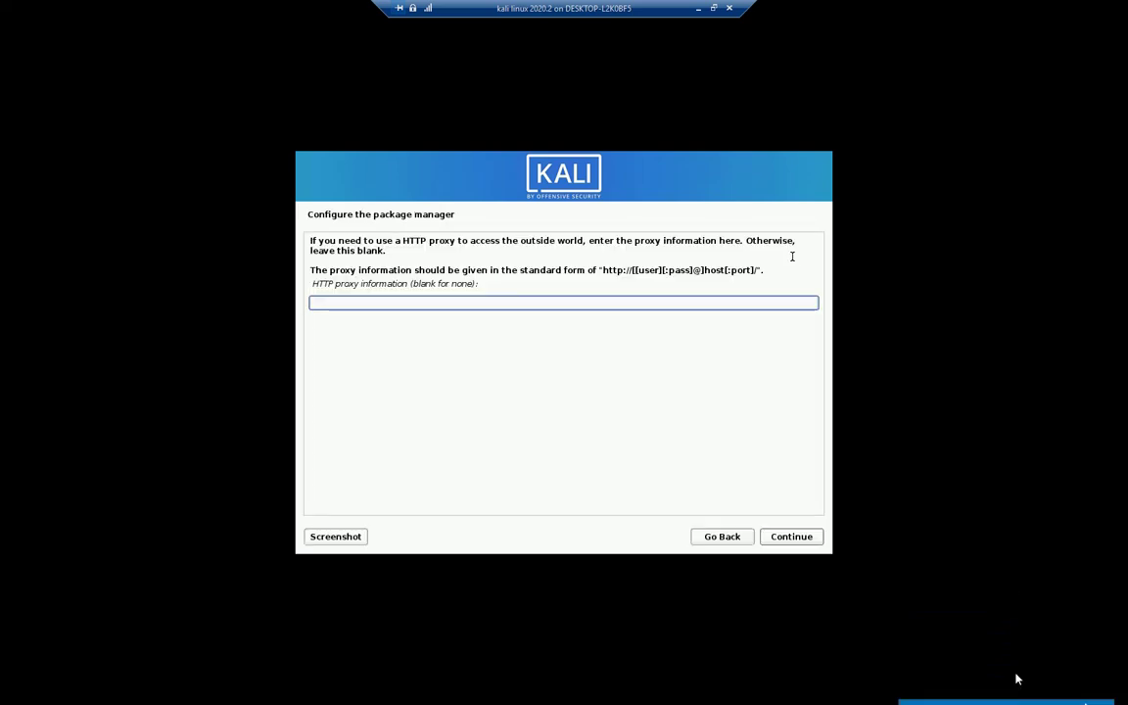
Leave the HTTP proxy blank and install the default Xfce desktop and tool selection.
click(791, 536)
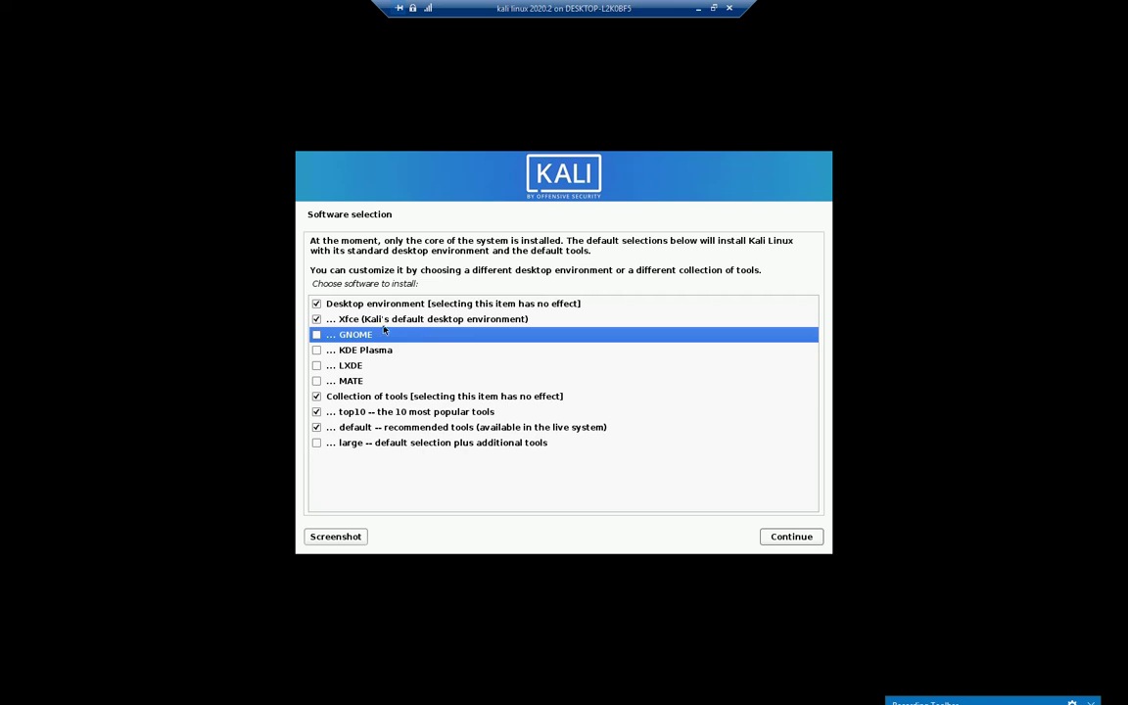
click(791, 538)
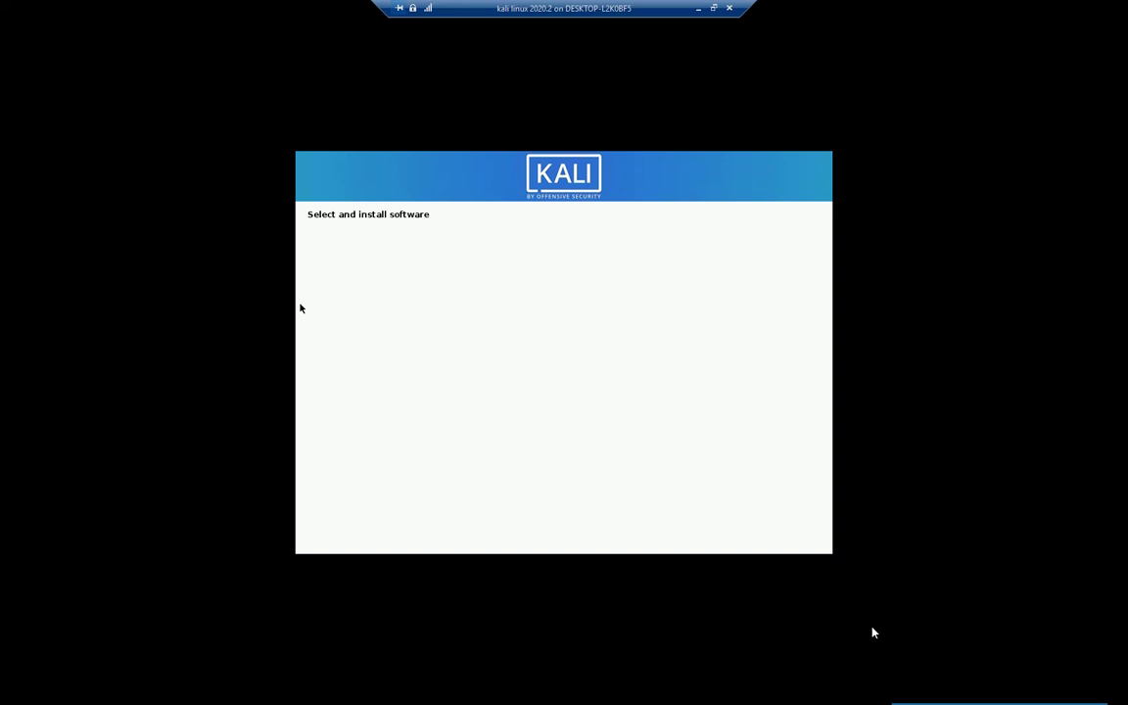
mouse_move(1090, 699)
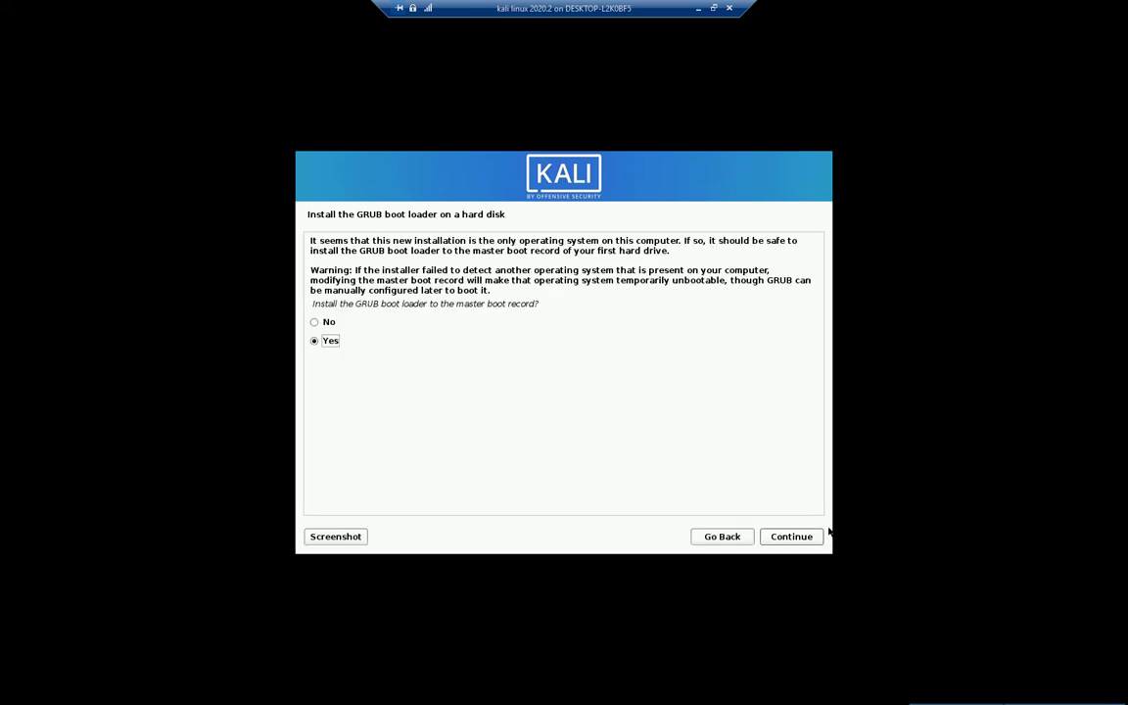
Install GRUB to the master boot record on /dev/sda.
mouse_move(1014, 675)
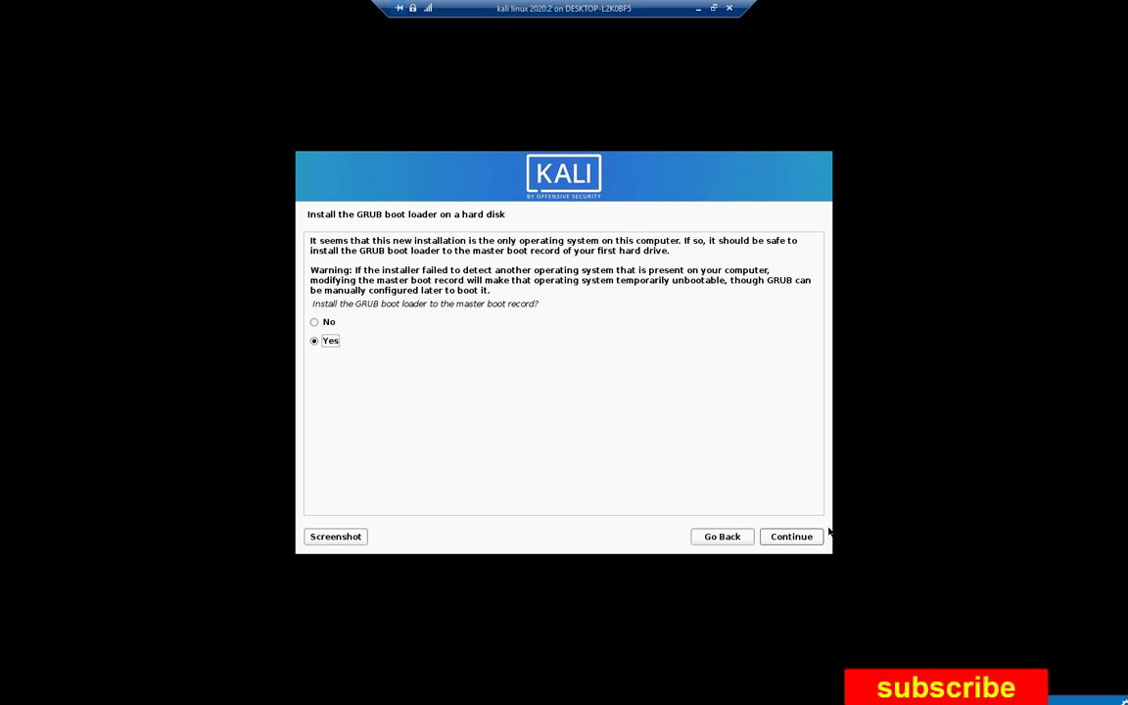
mouse_move(1037, 652)
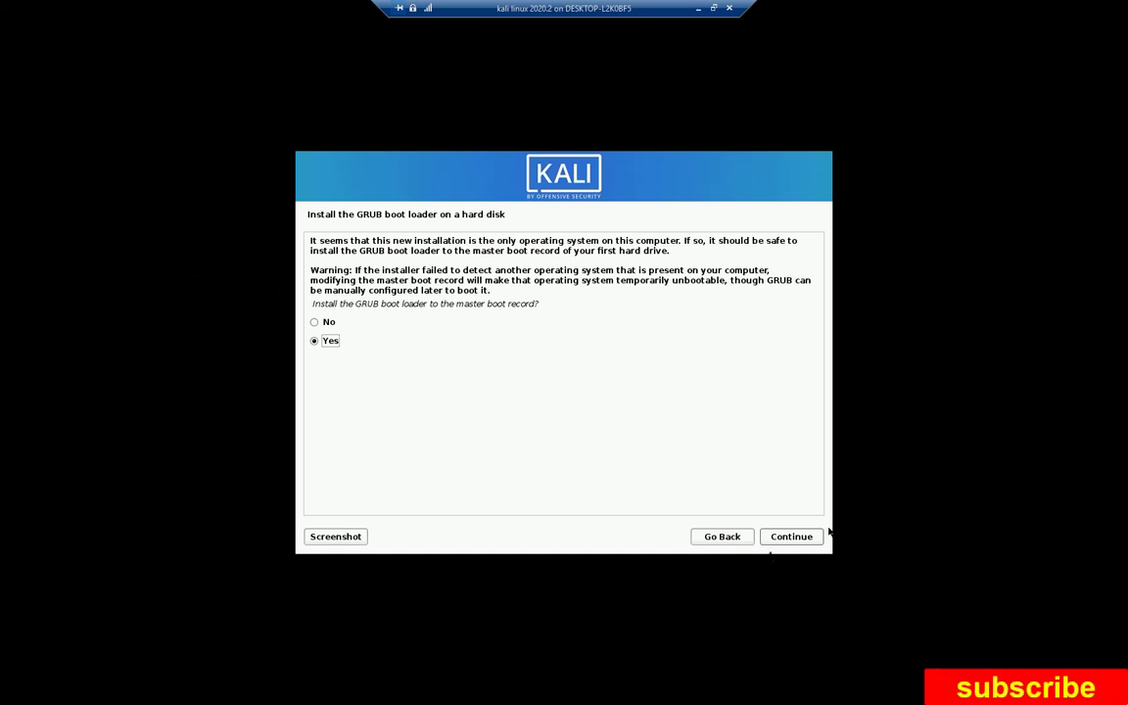
click(820, 536)
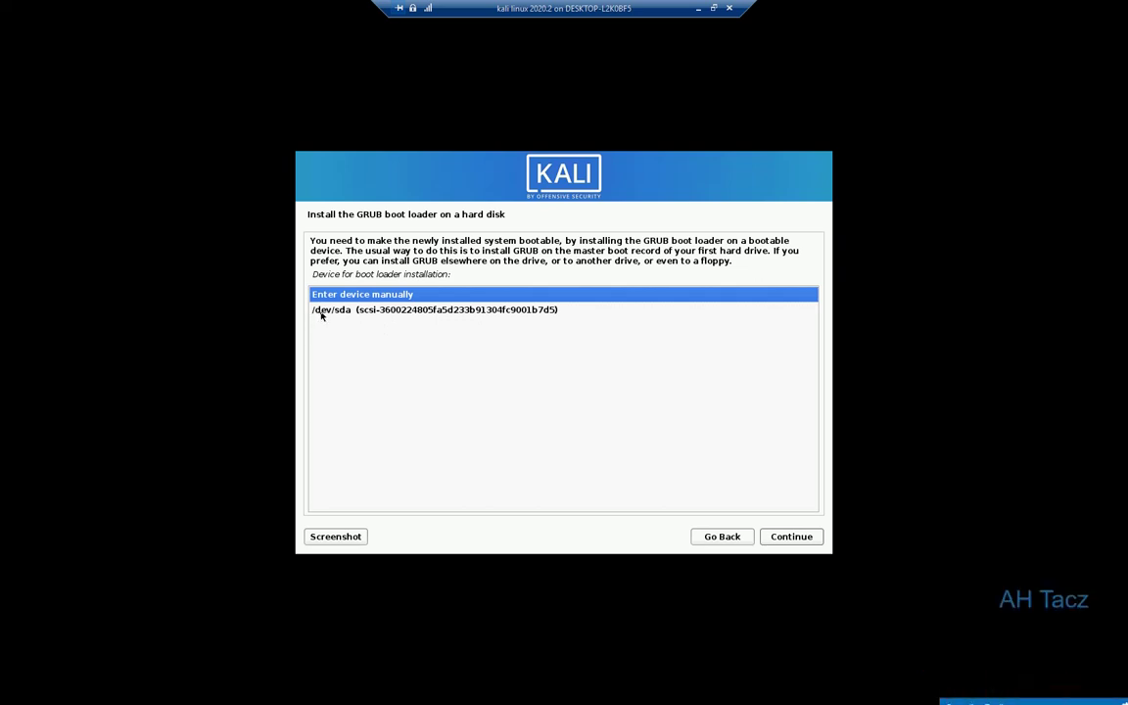
click(389, 313)
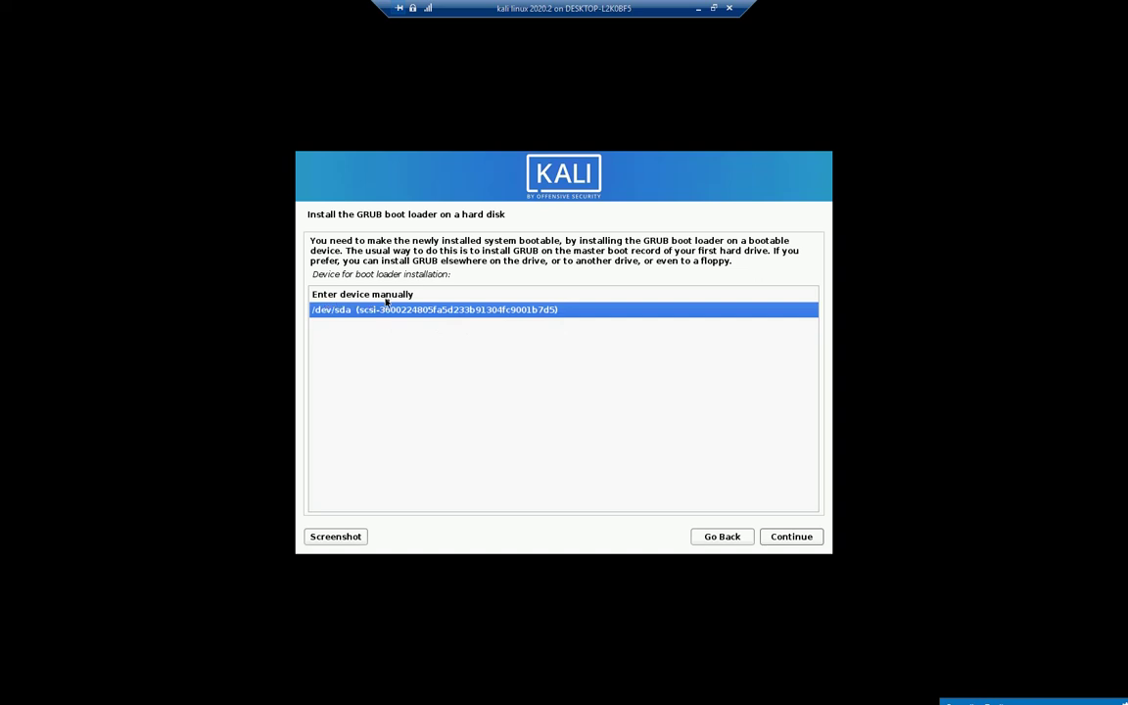
click(798, 536)
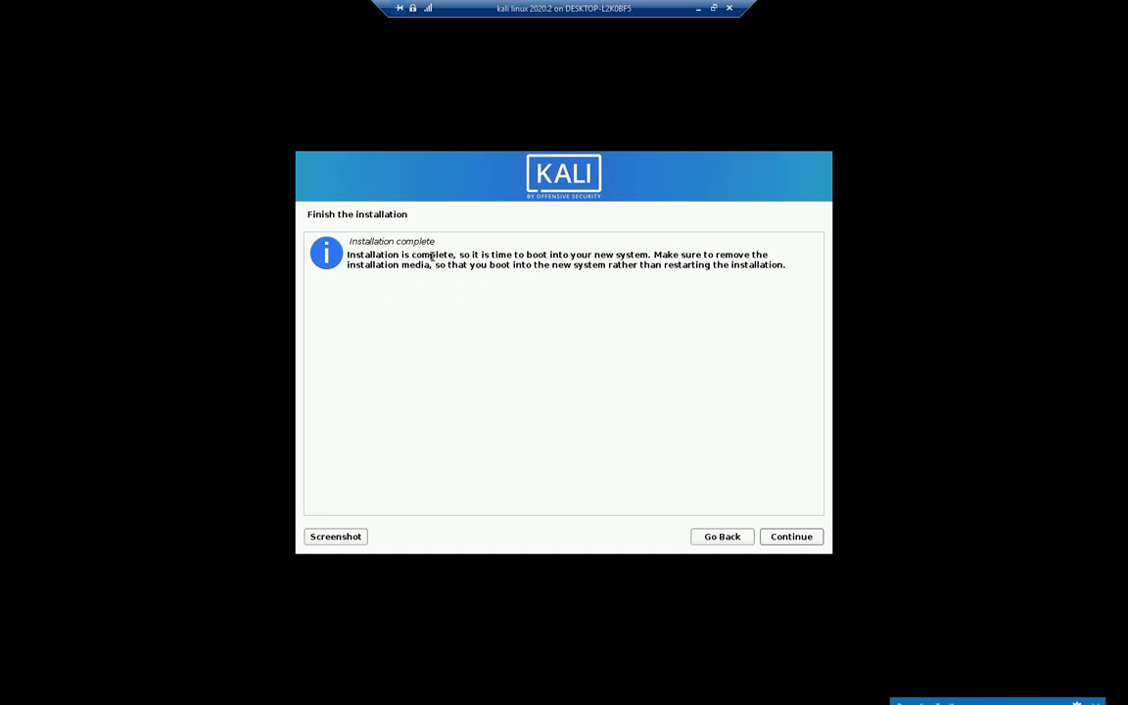
Reboot into the installed system, log in as the new user, and exit full screen with Ctrl+Alt+Break.
click(790, 537)
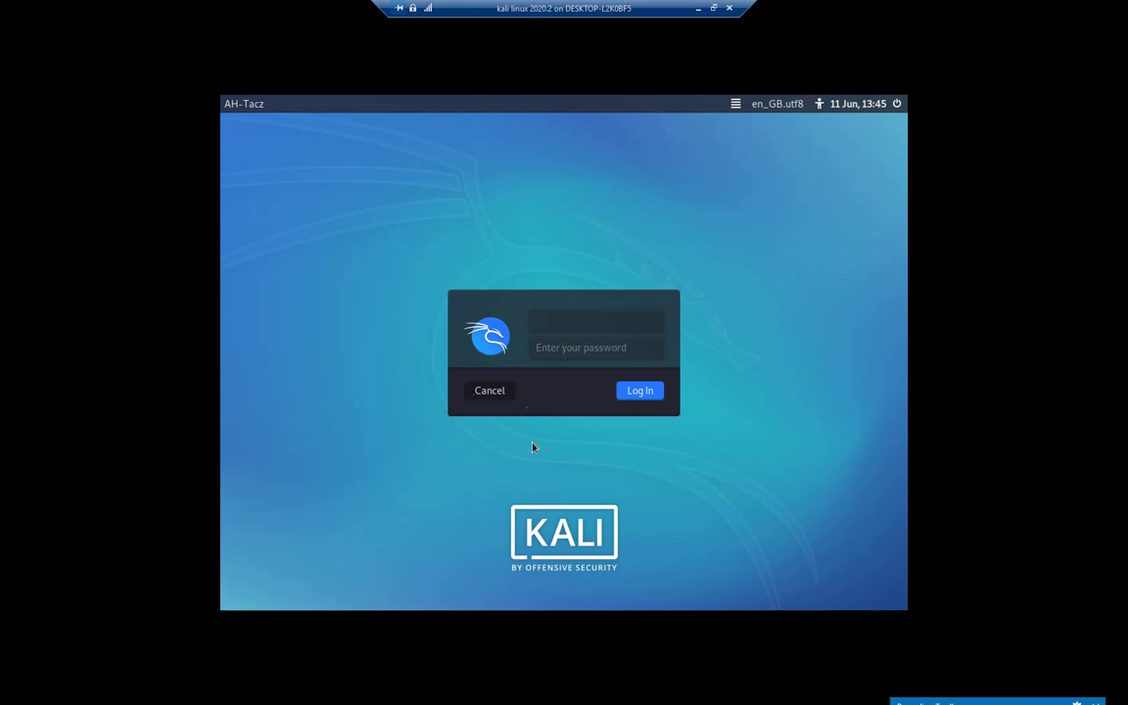
text(ah-tacz)
key(Return)
text(k)
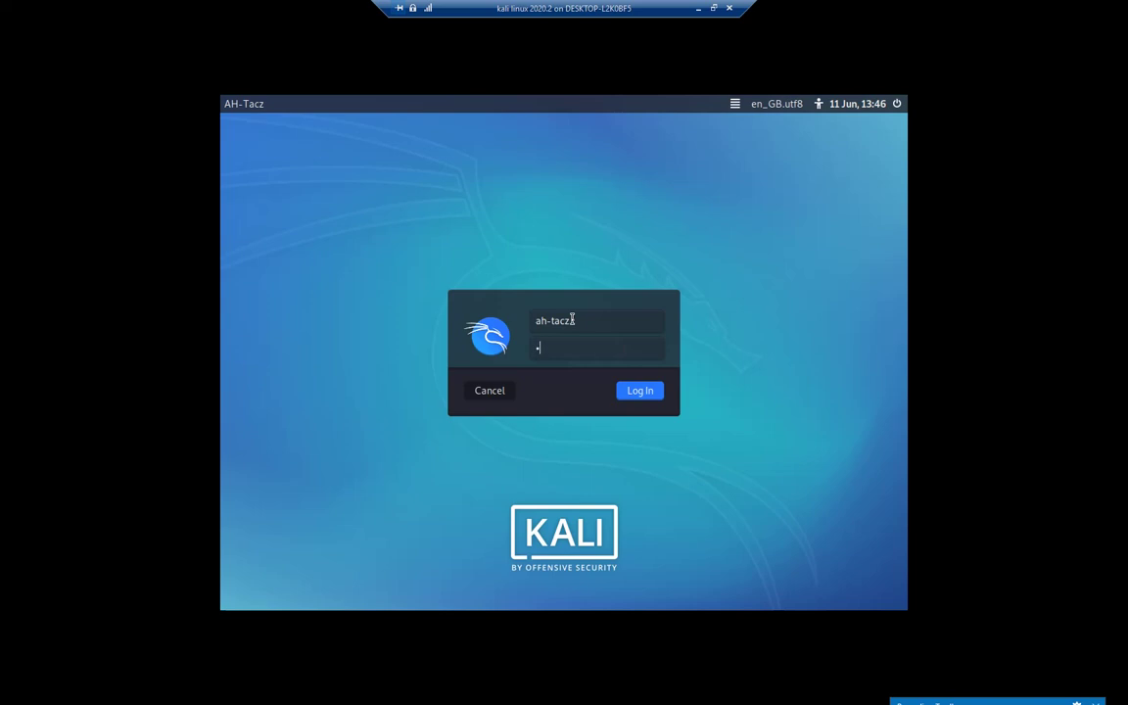
text(ali)
key(Return)
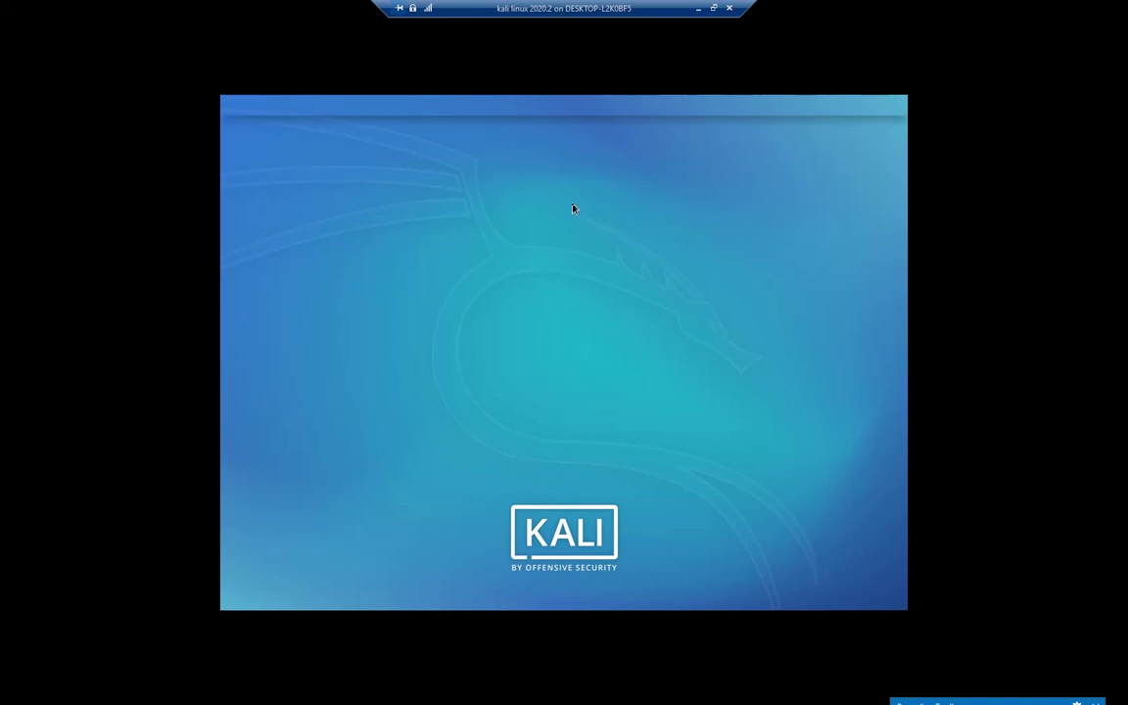
key(ctrl+alt+Break)
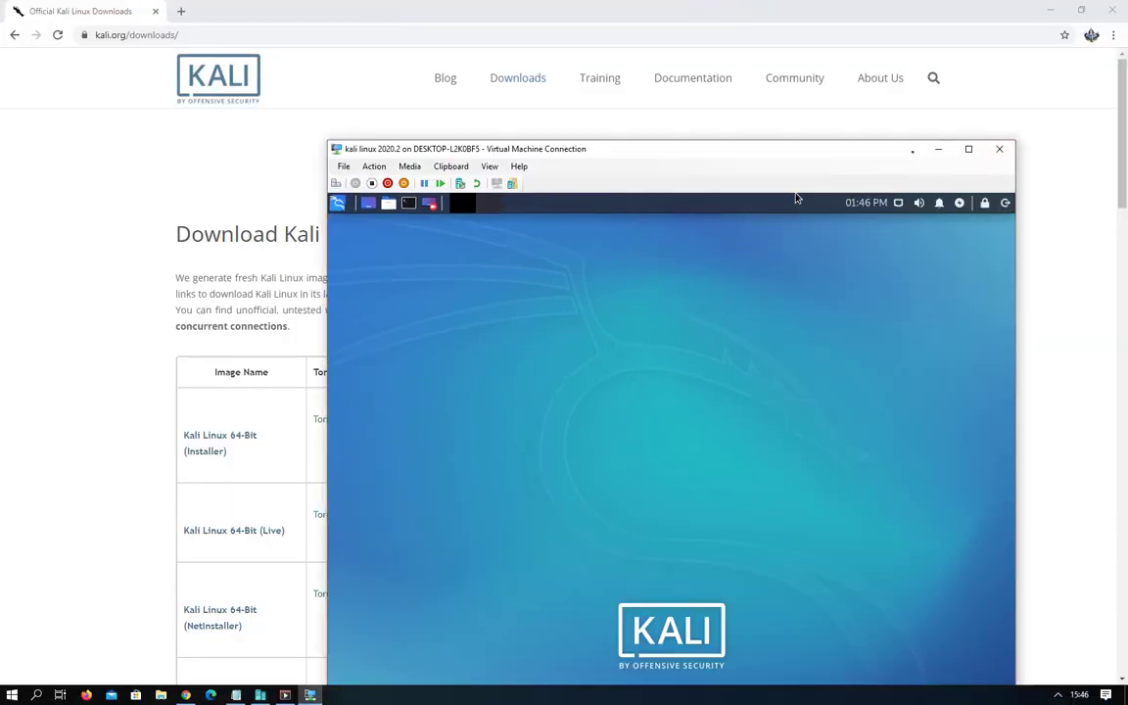
Minimize Chrome, move the VM window up-left, and check the Kali applications menu opens and closes.
click(1056, 9)
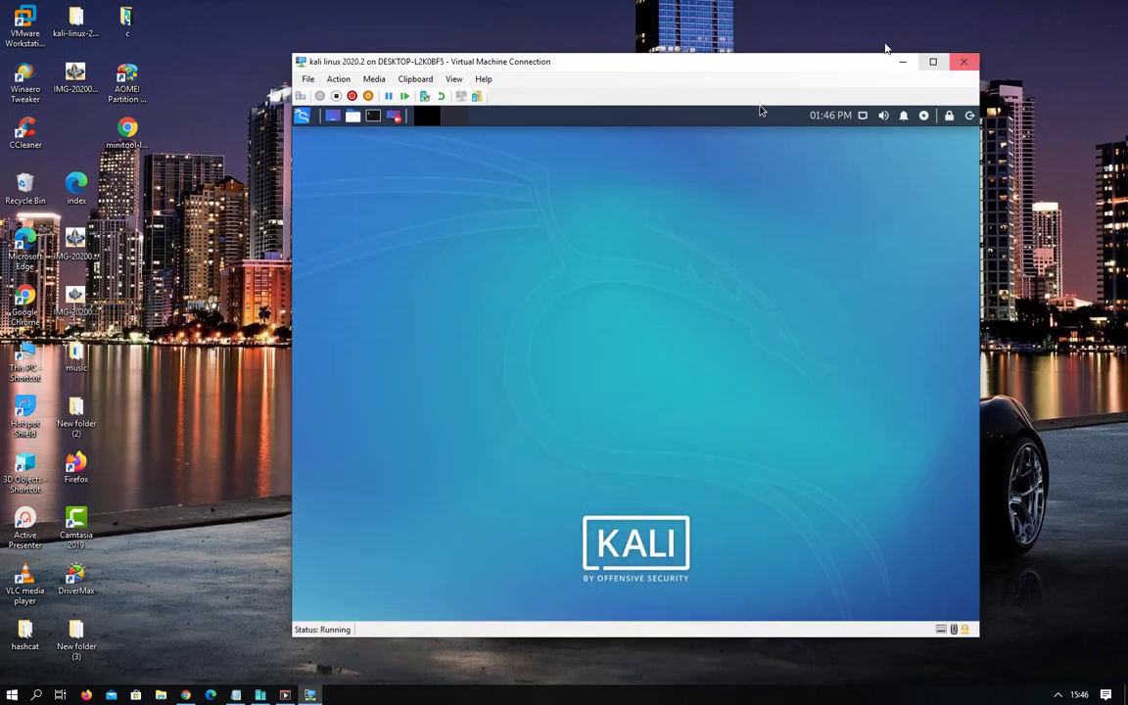
drag(765, 69, 715, 60)
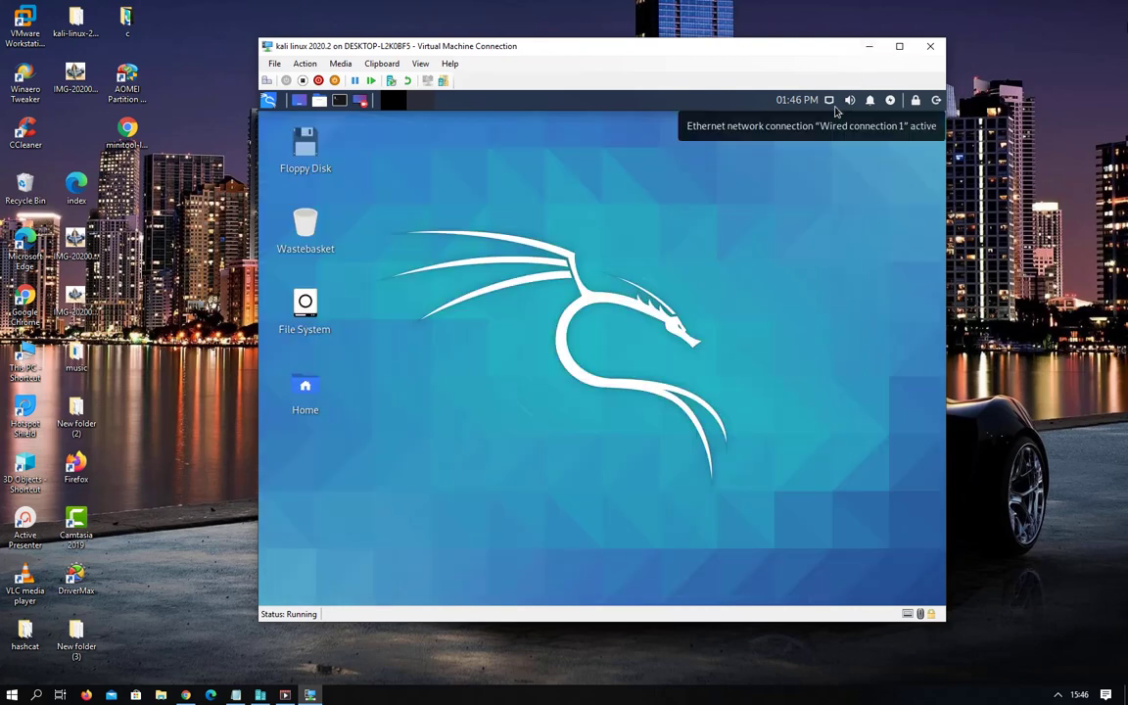
drag(587, 56, 551, 39)
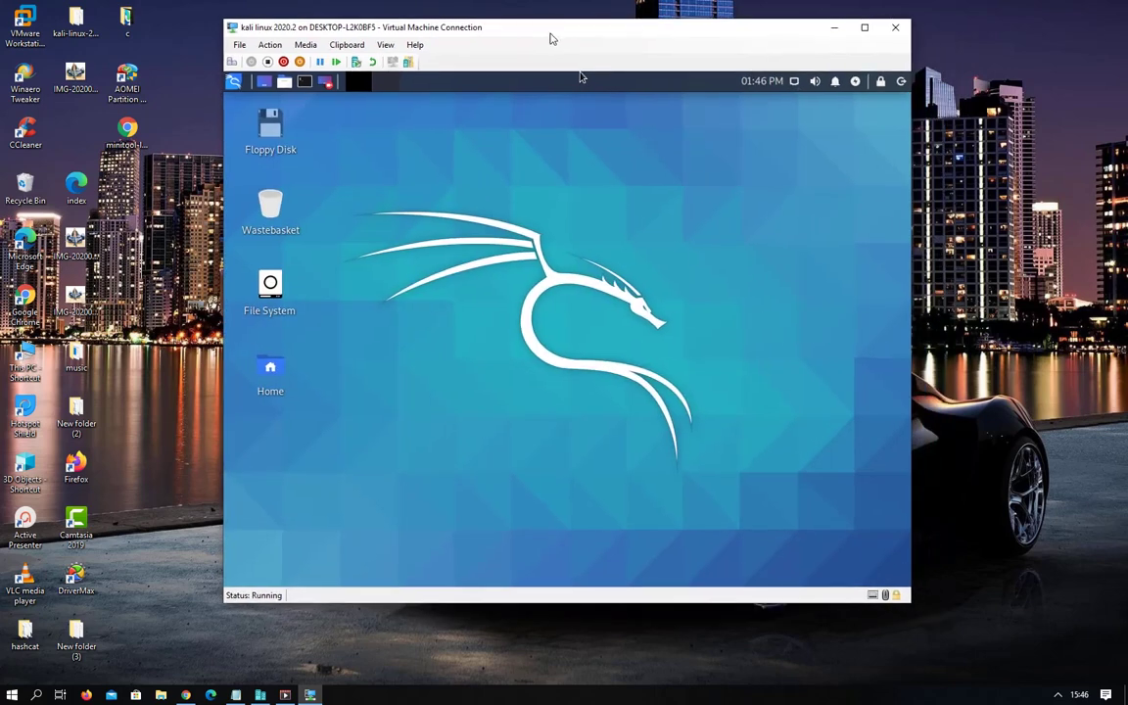
click(232, 83)
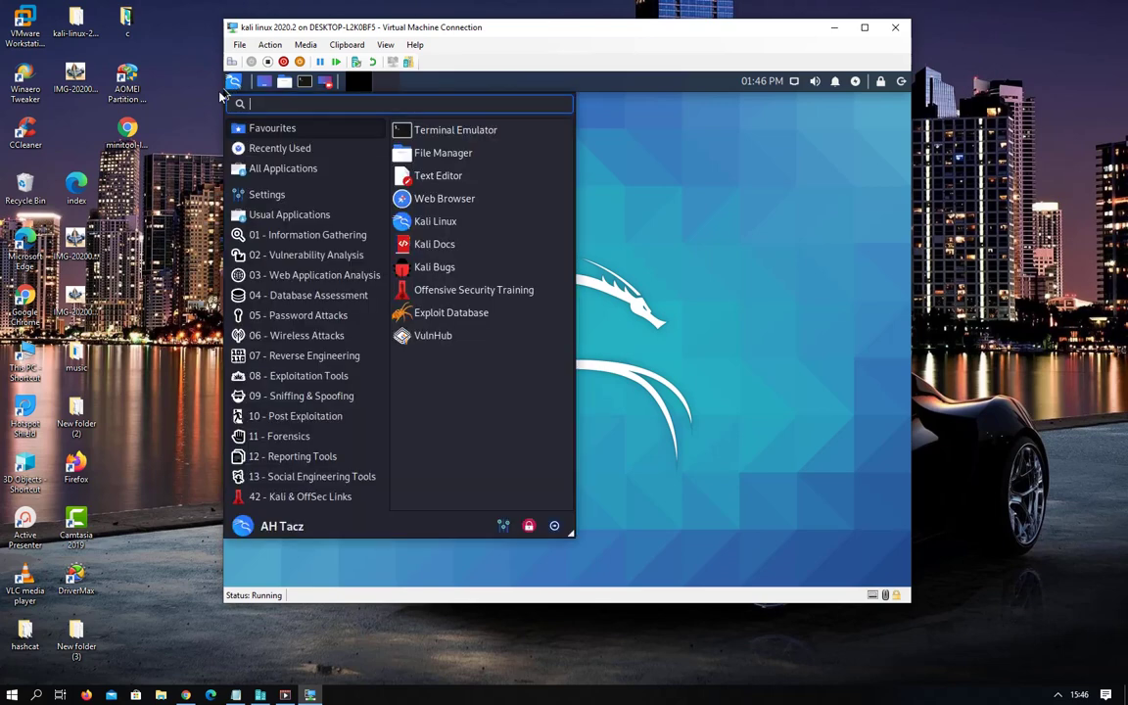
click(753, 226)
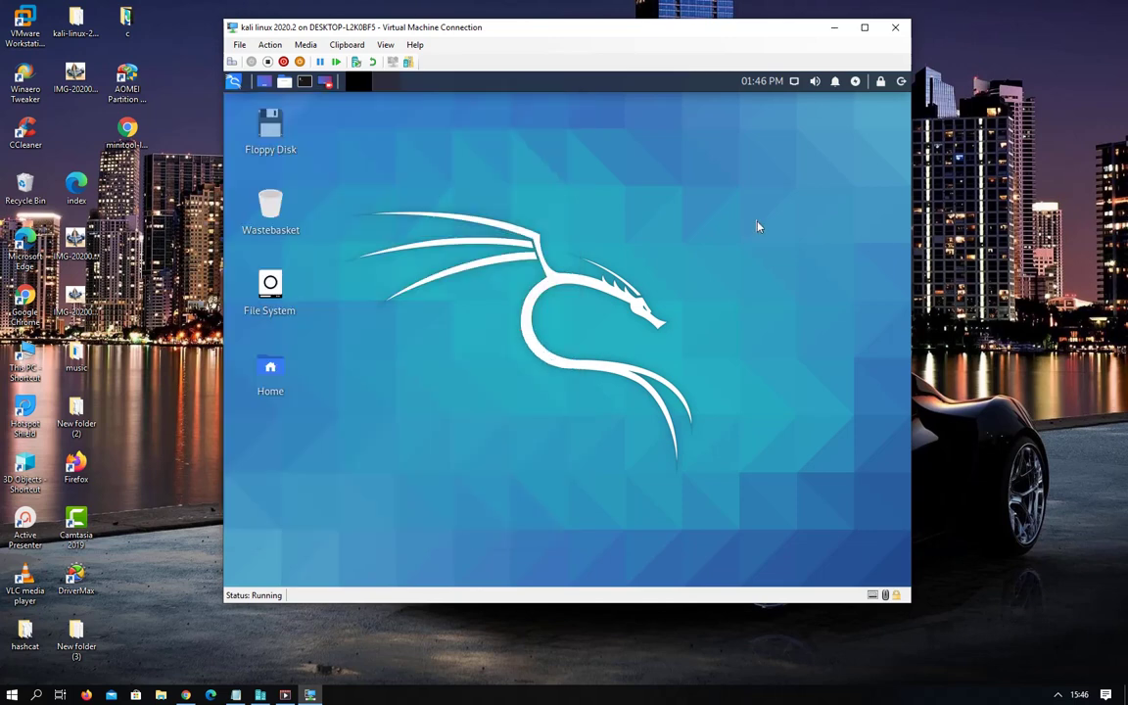
key(super)
click(753, 226)
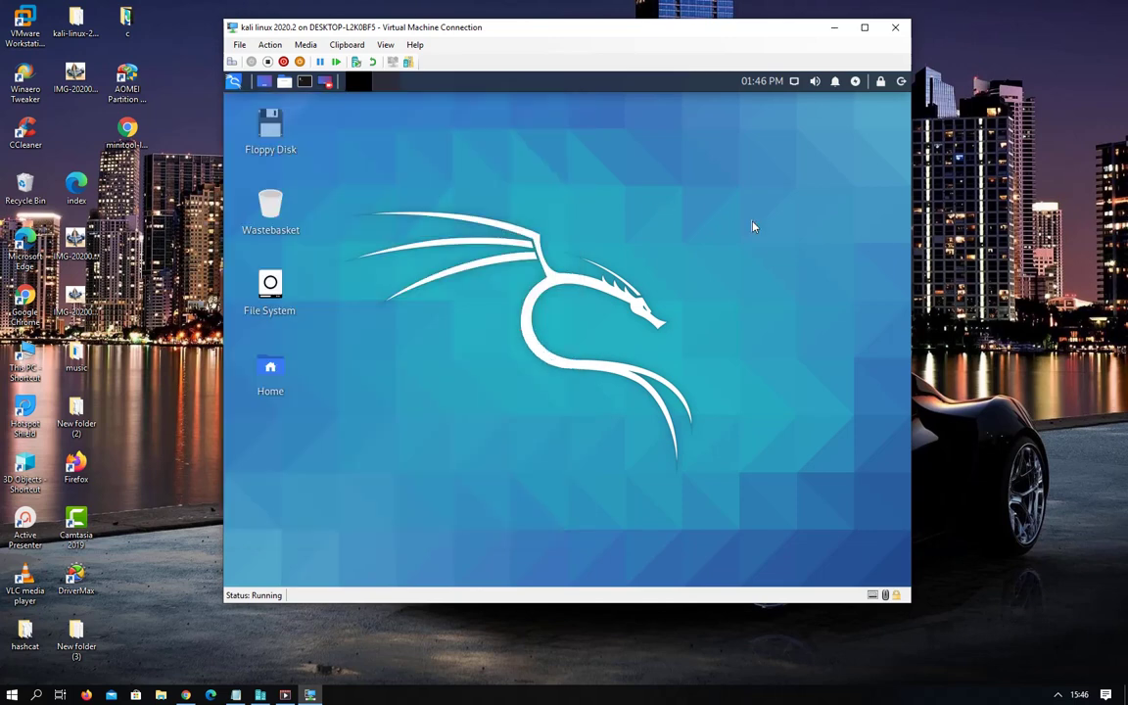